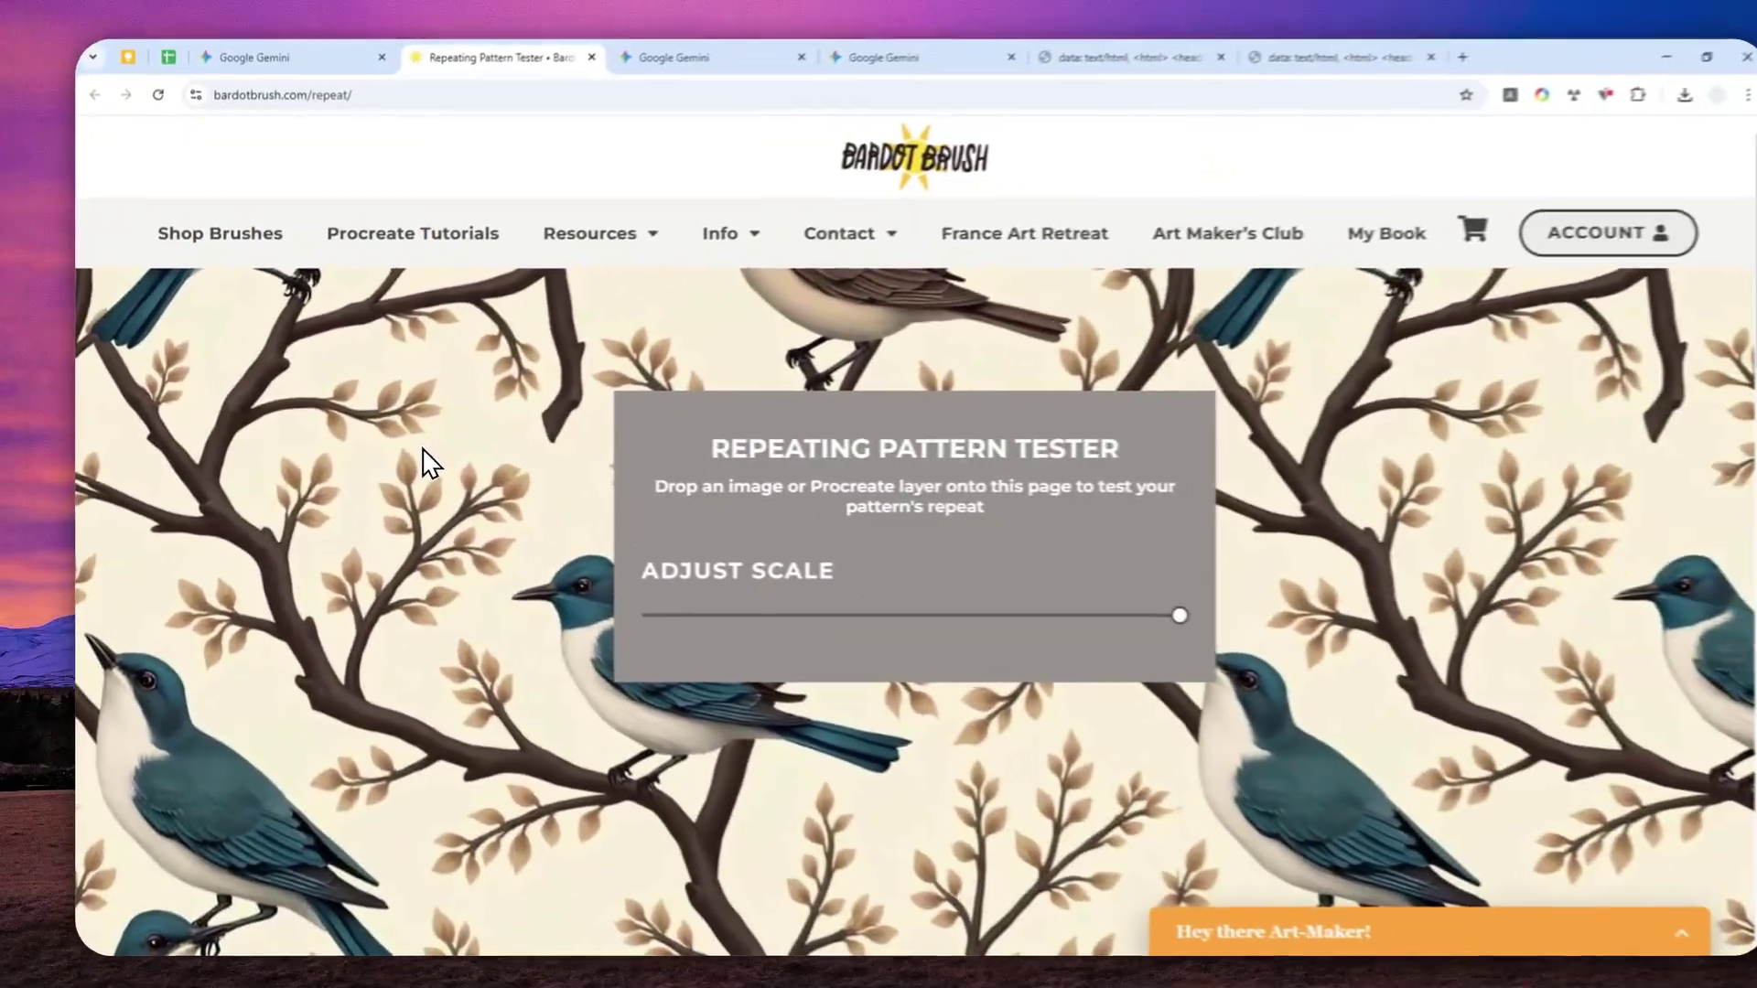
scroll(426, 429, "down", 3)
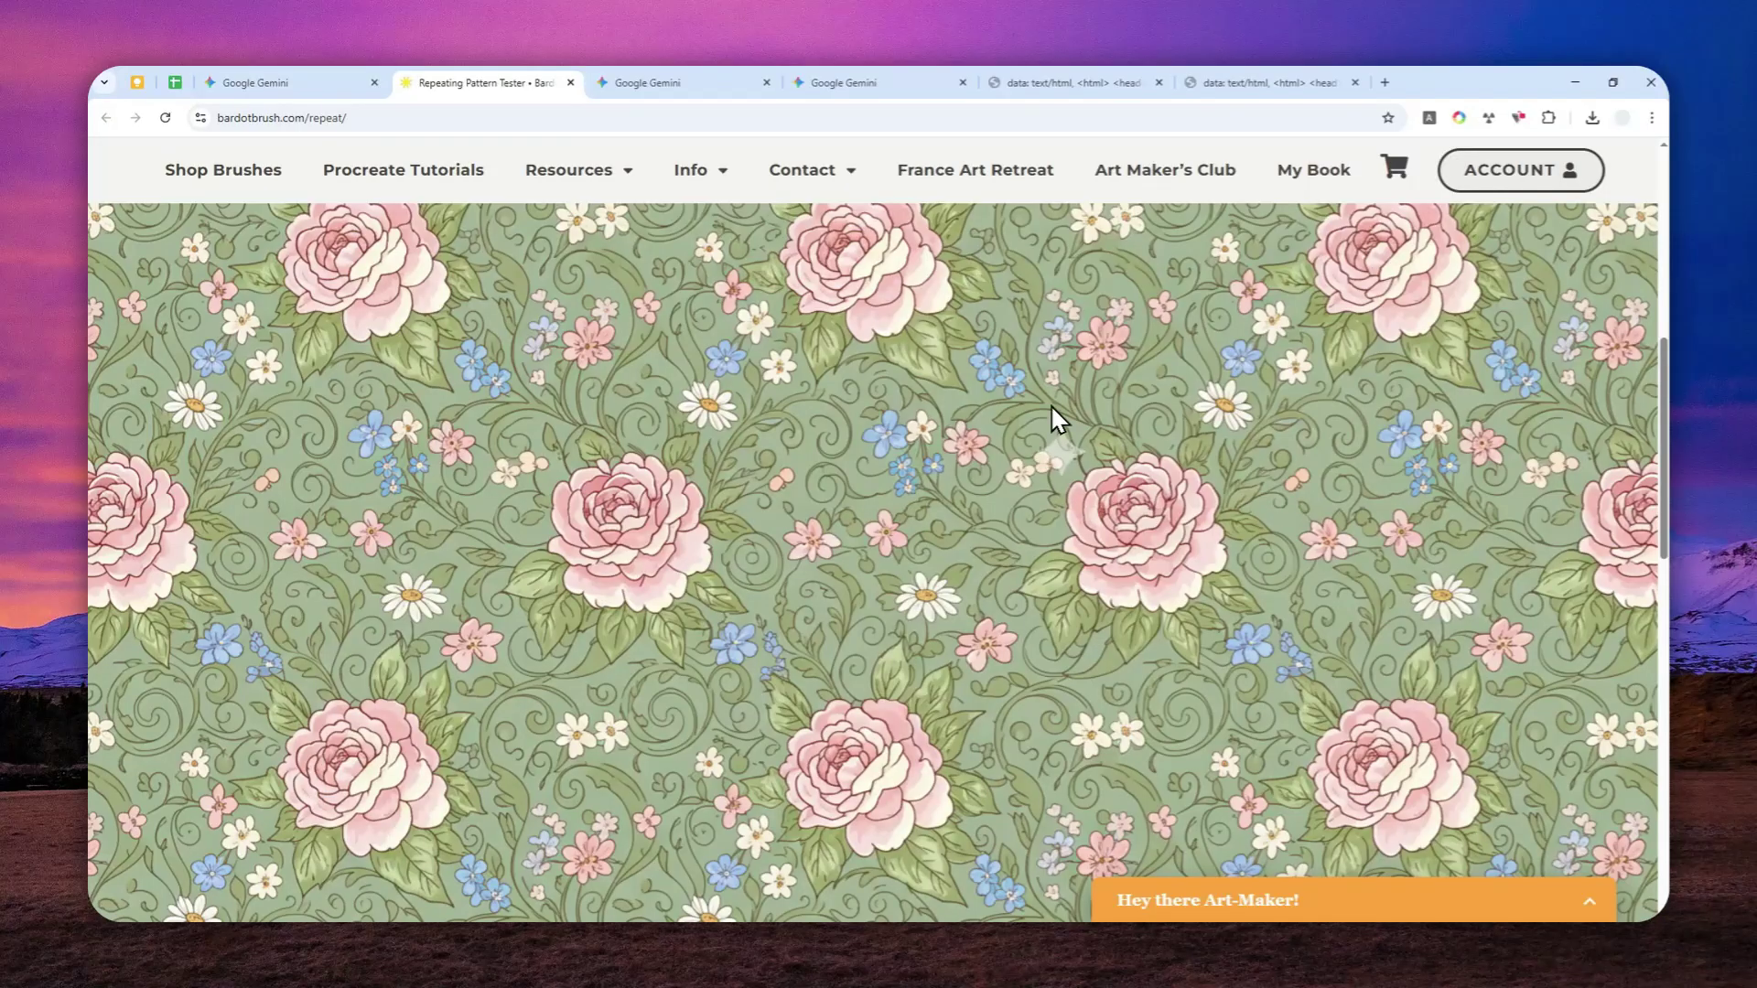
scroll(1046, 423, "down", 1)
scroll(996, 498, "down", 1)
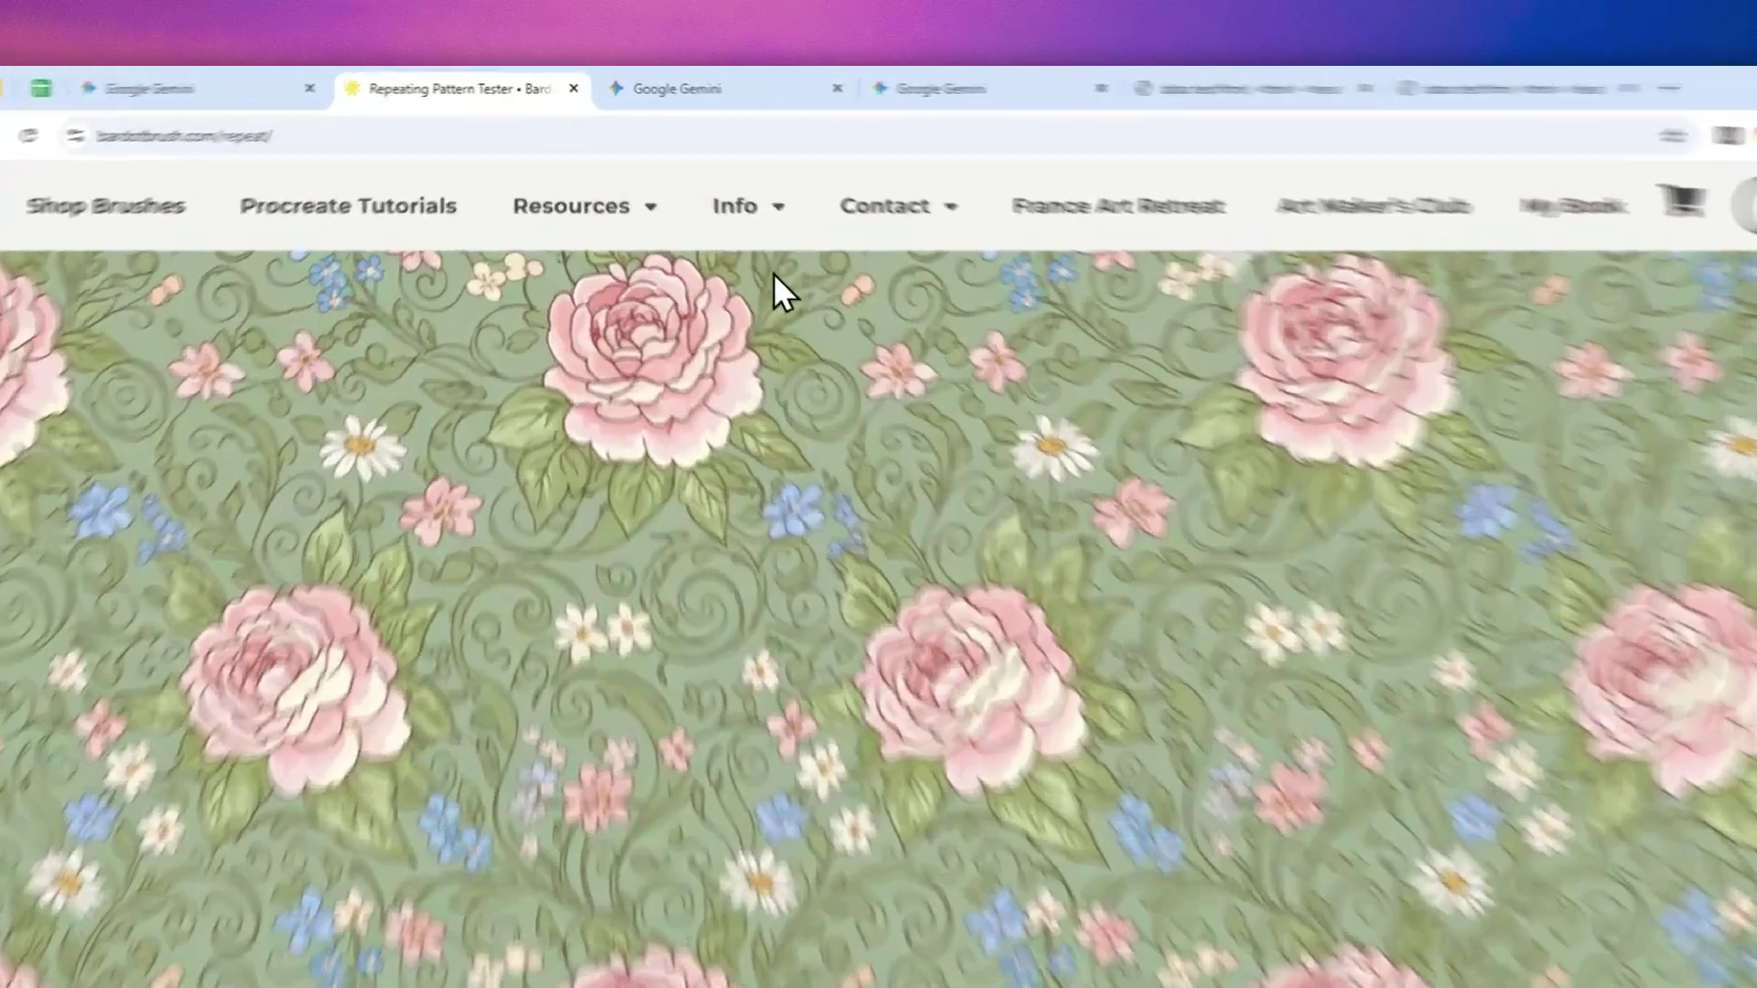
Review the autumn-leaf mockups chat, then the Christmas-pattern mockups chat.
left_click(656, 83)
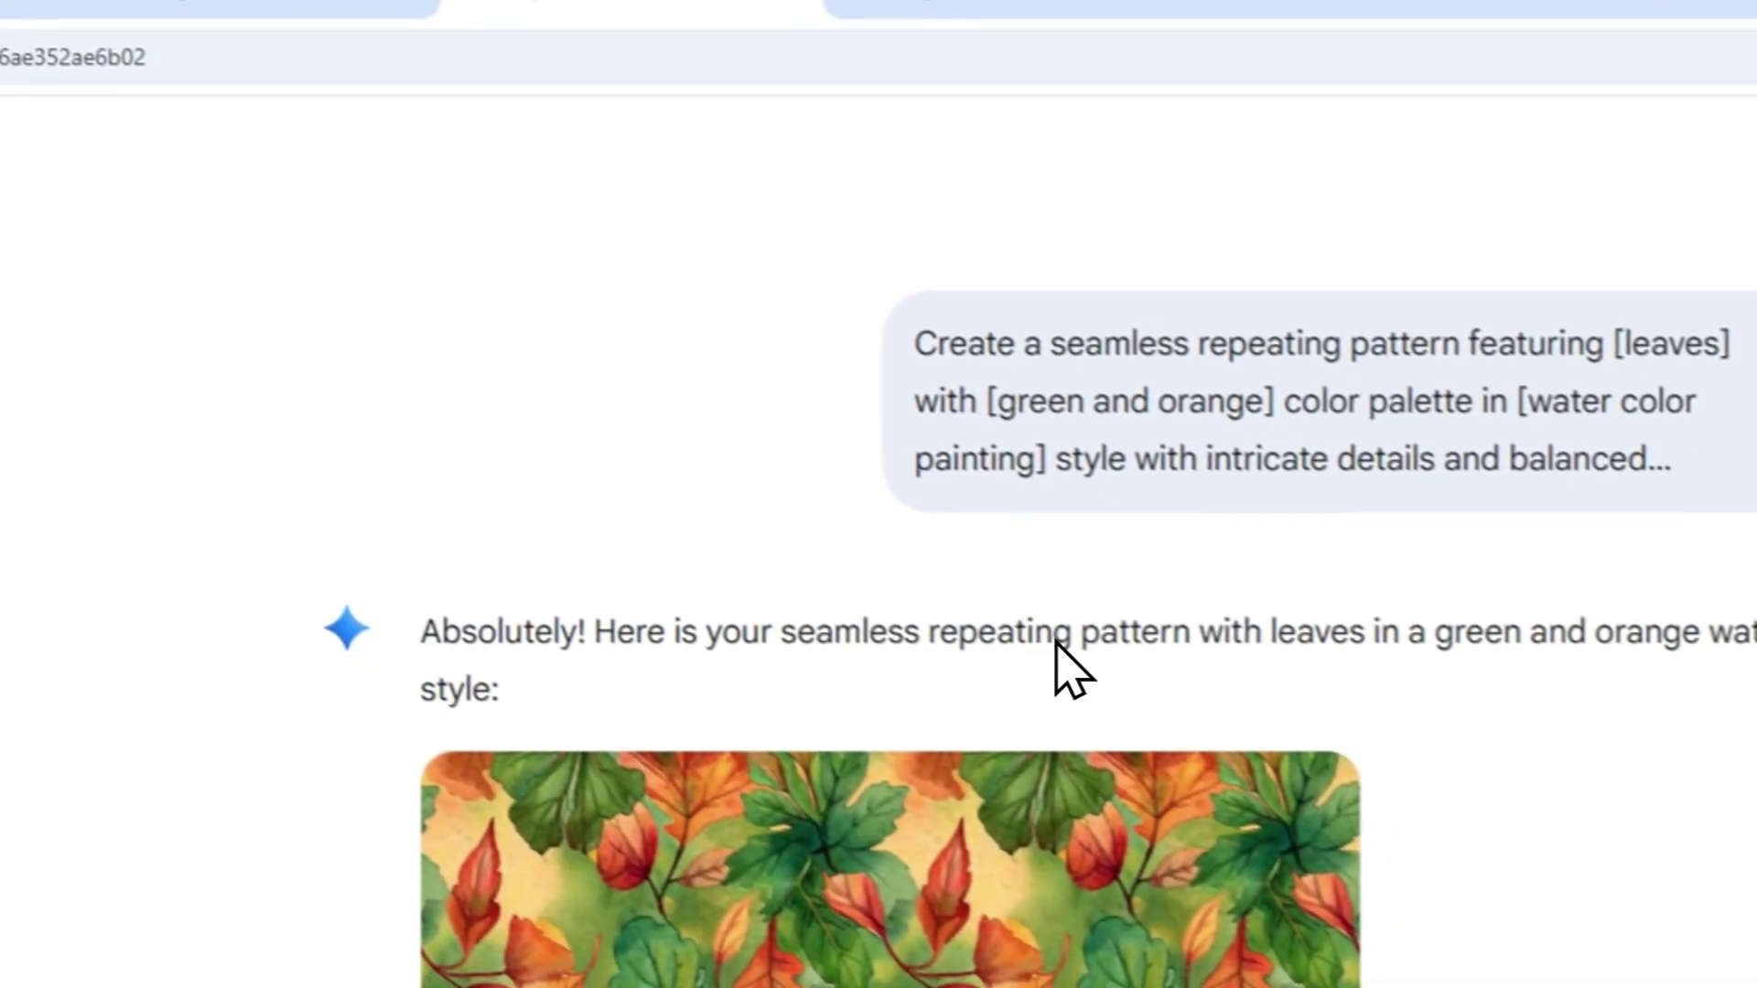
scroll(1055, 637, "down", 2)
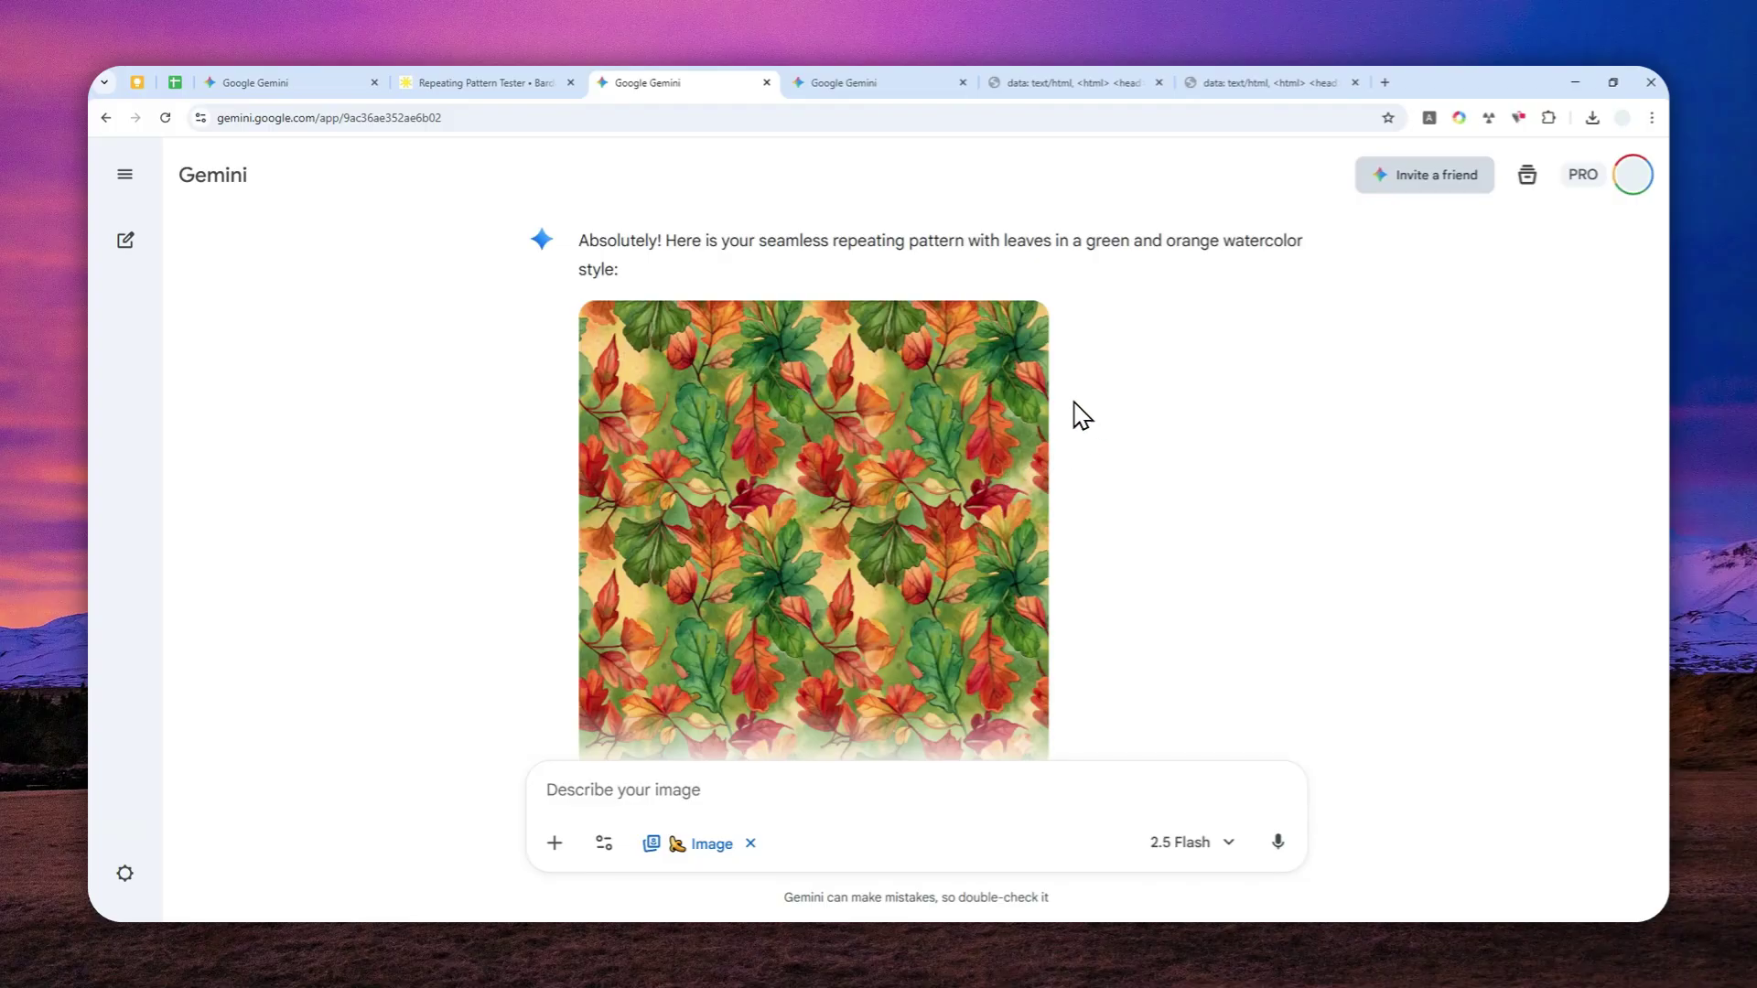
scroll(1065, 423, "down", 1)
scroll(1016, 429, "down", 2)
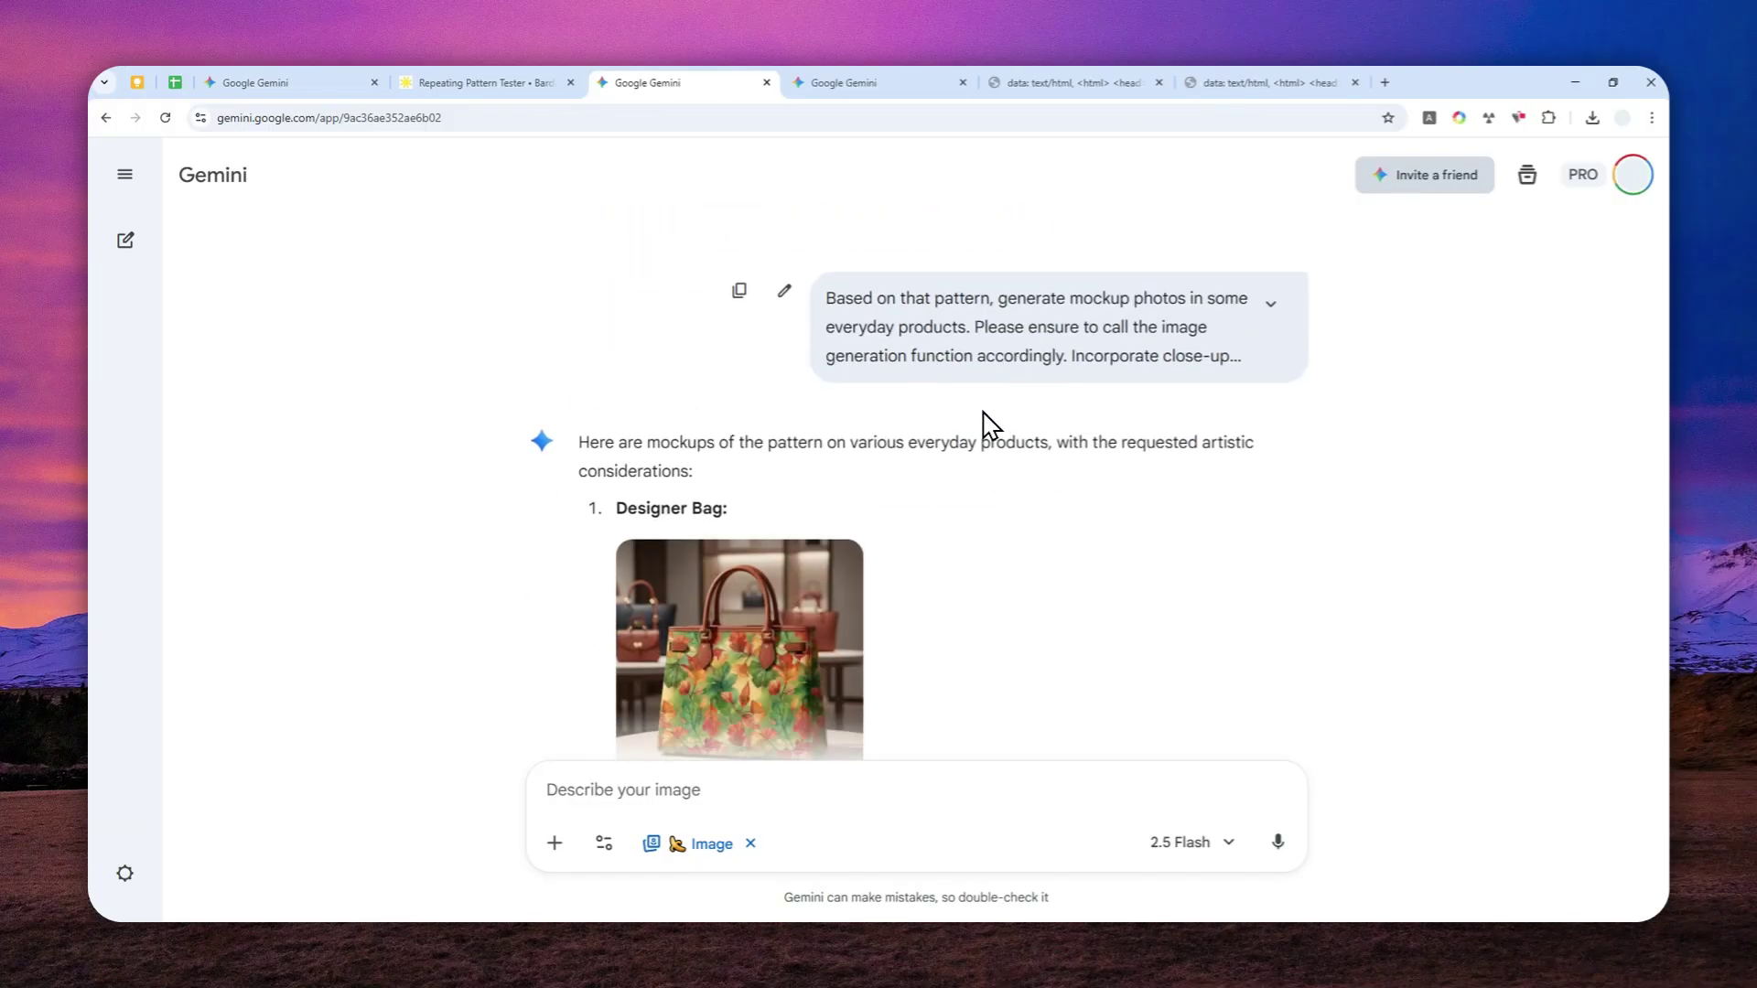
scroll(975, 447, "down", 2)
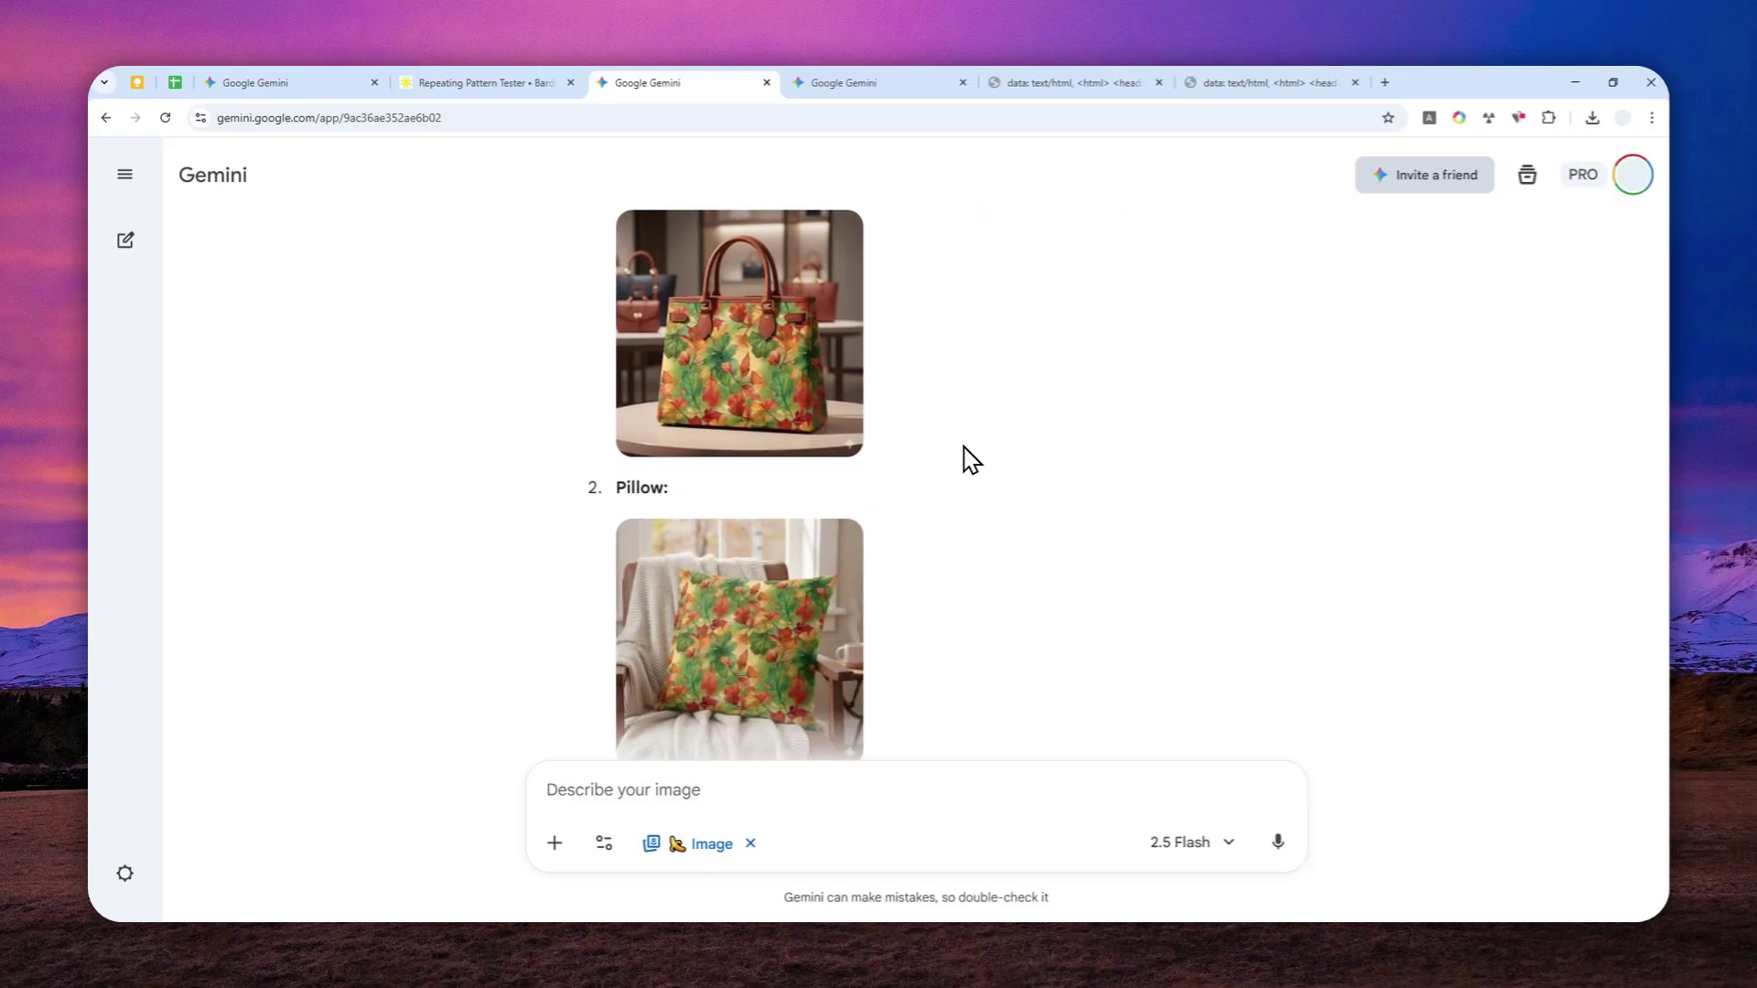
scroll(972, 457, "down", 2)
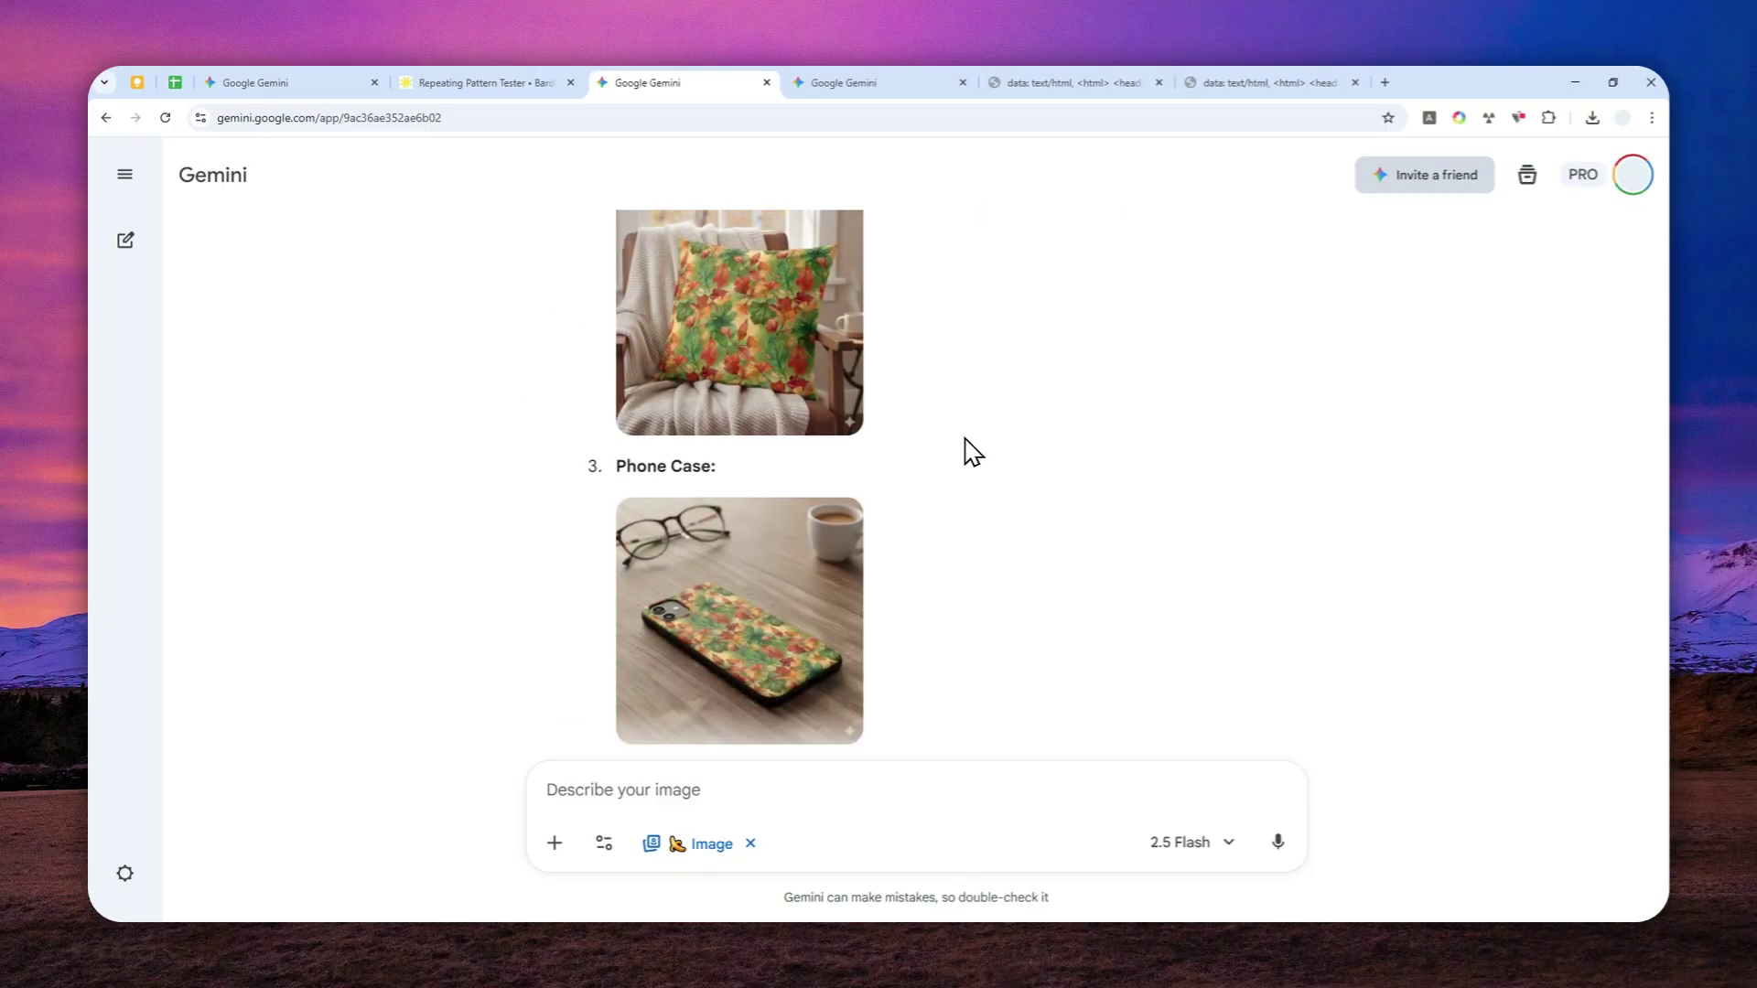
scroll(966, 451, "down", 2)
scroll(906, 474, "down", 3)
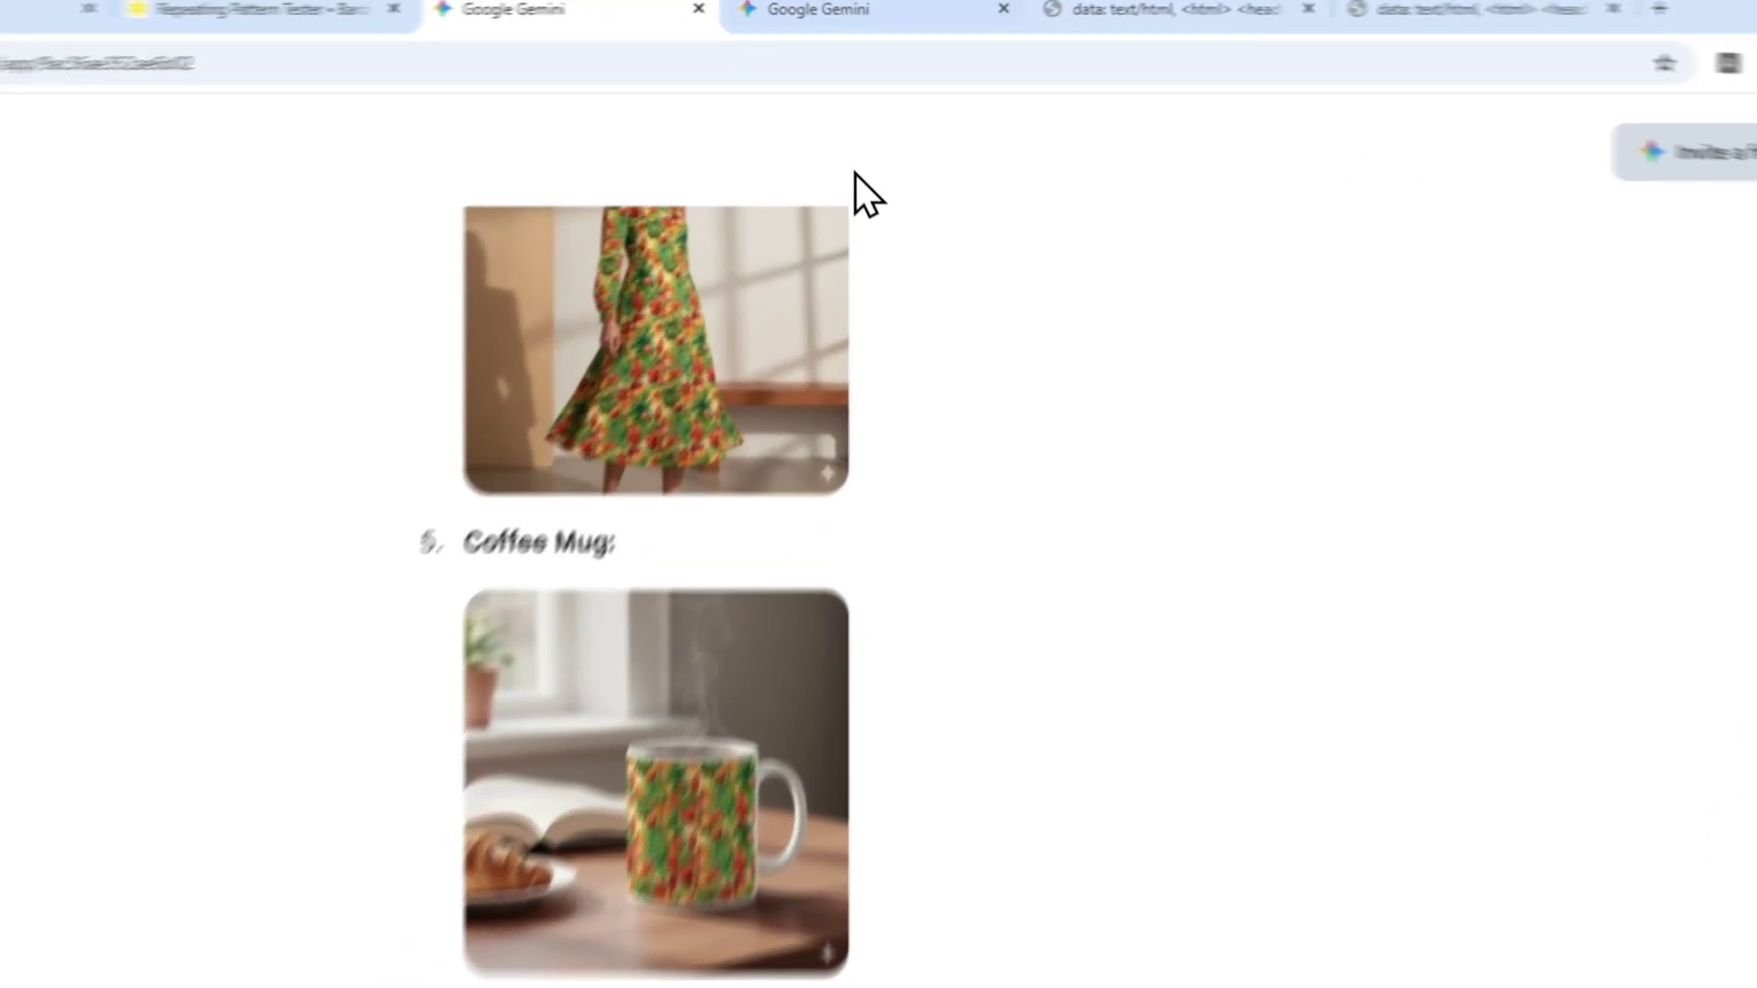
left_click(844, 83)
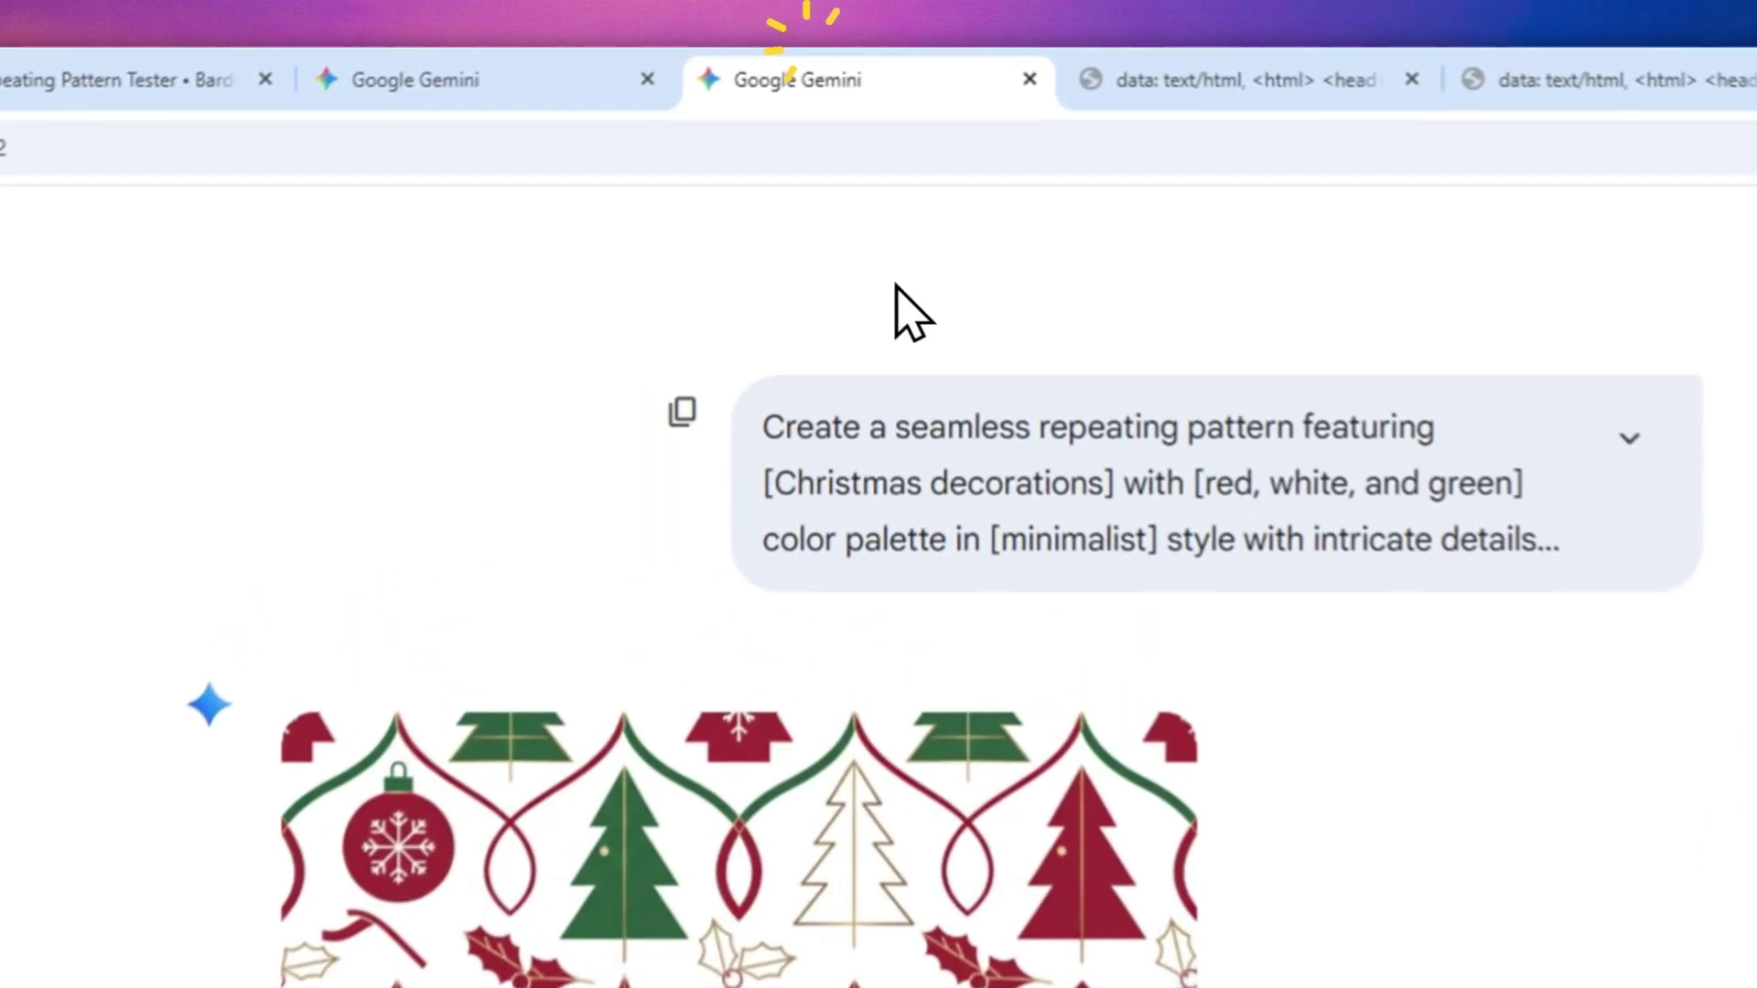
scroll(1015, 666, "down", 3)
scroll(1037, 480, "down", 3)
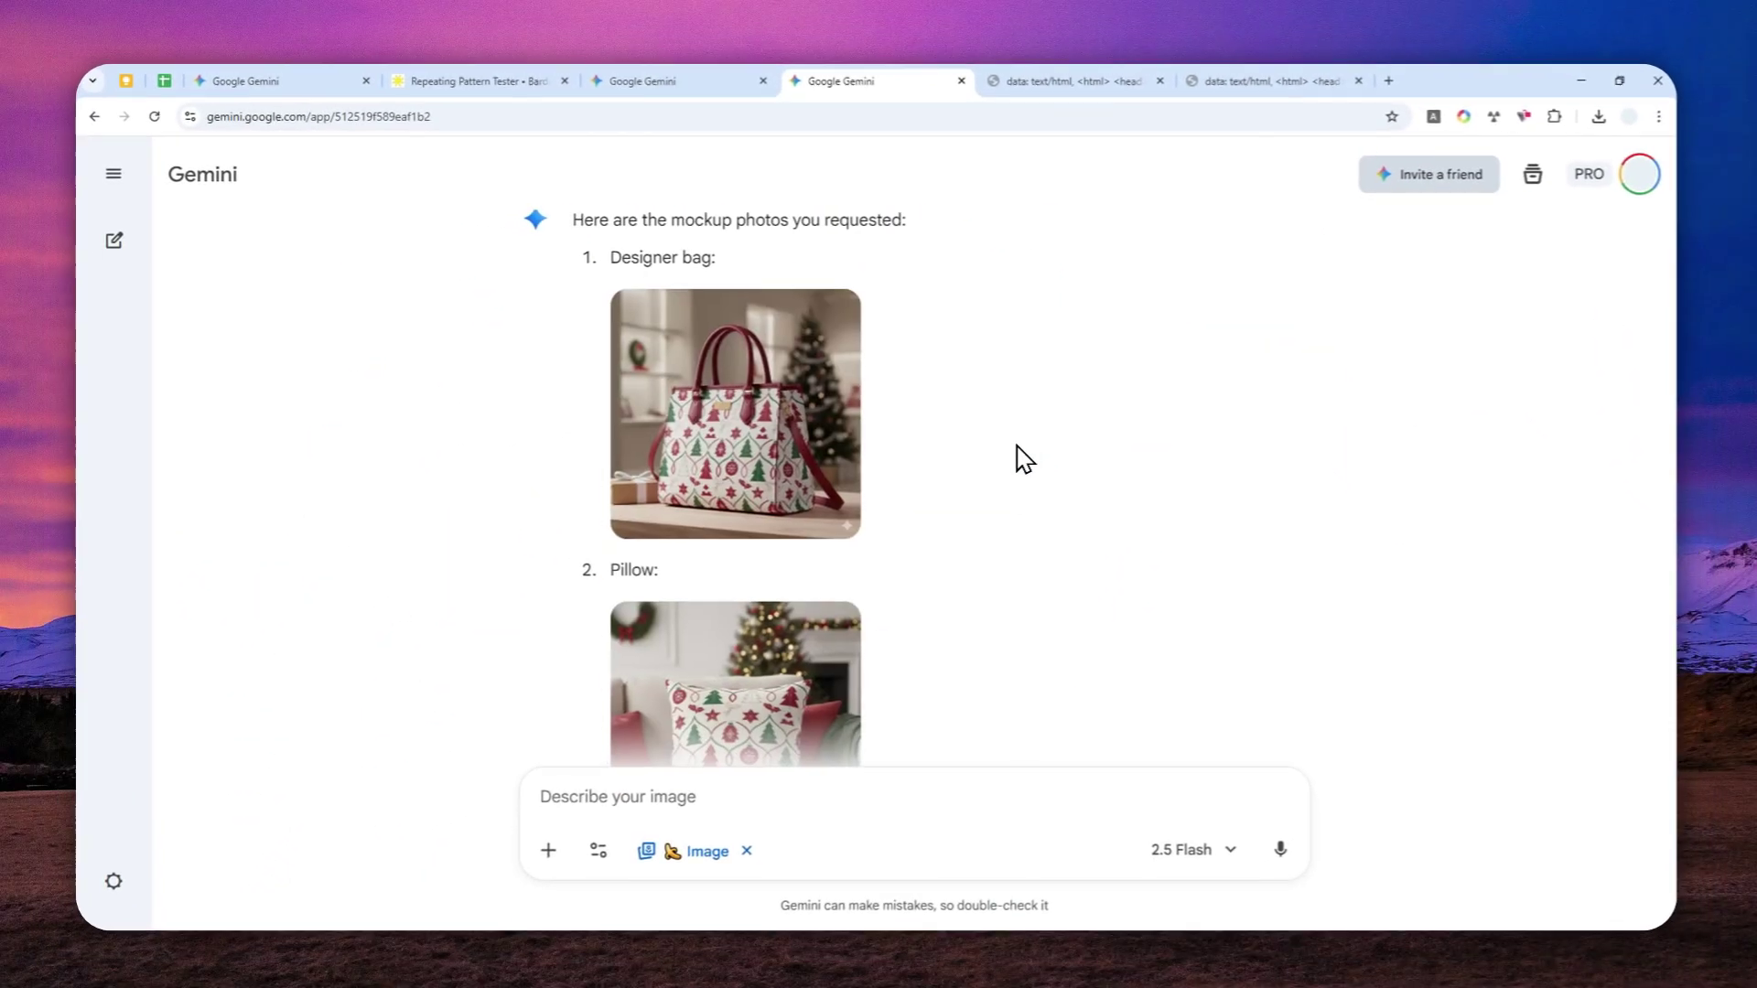
scroll(989, 389, "down", 3)
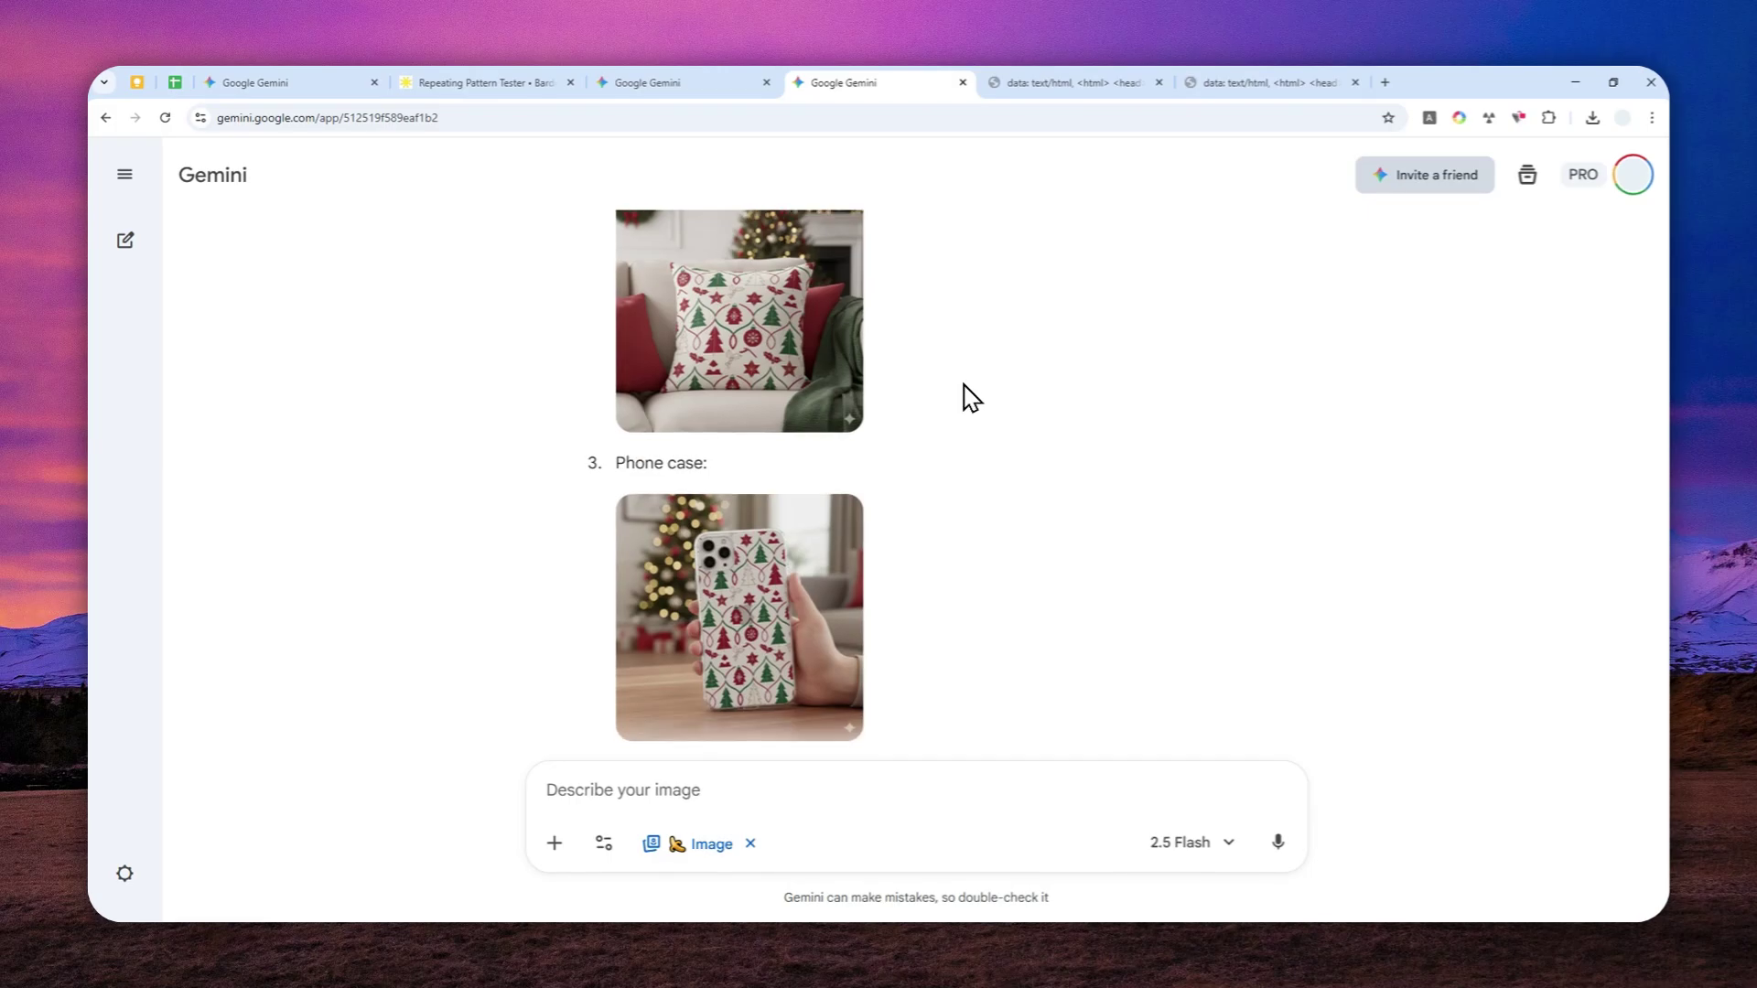
scroll(962, 395, "down", 2)
scroll(948, 406, "down", 2)
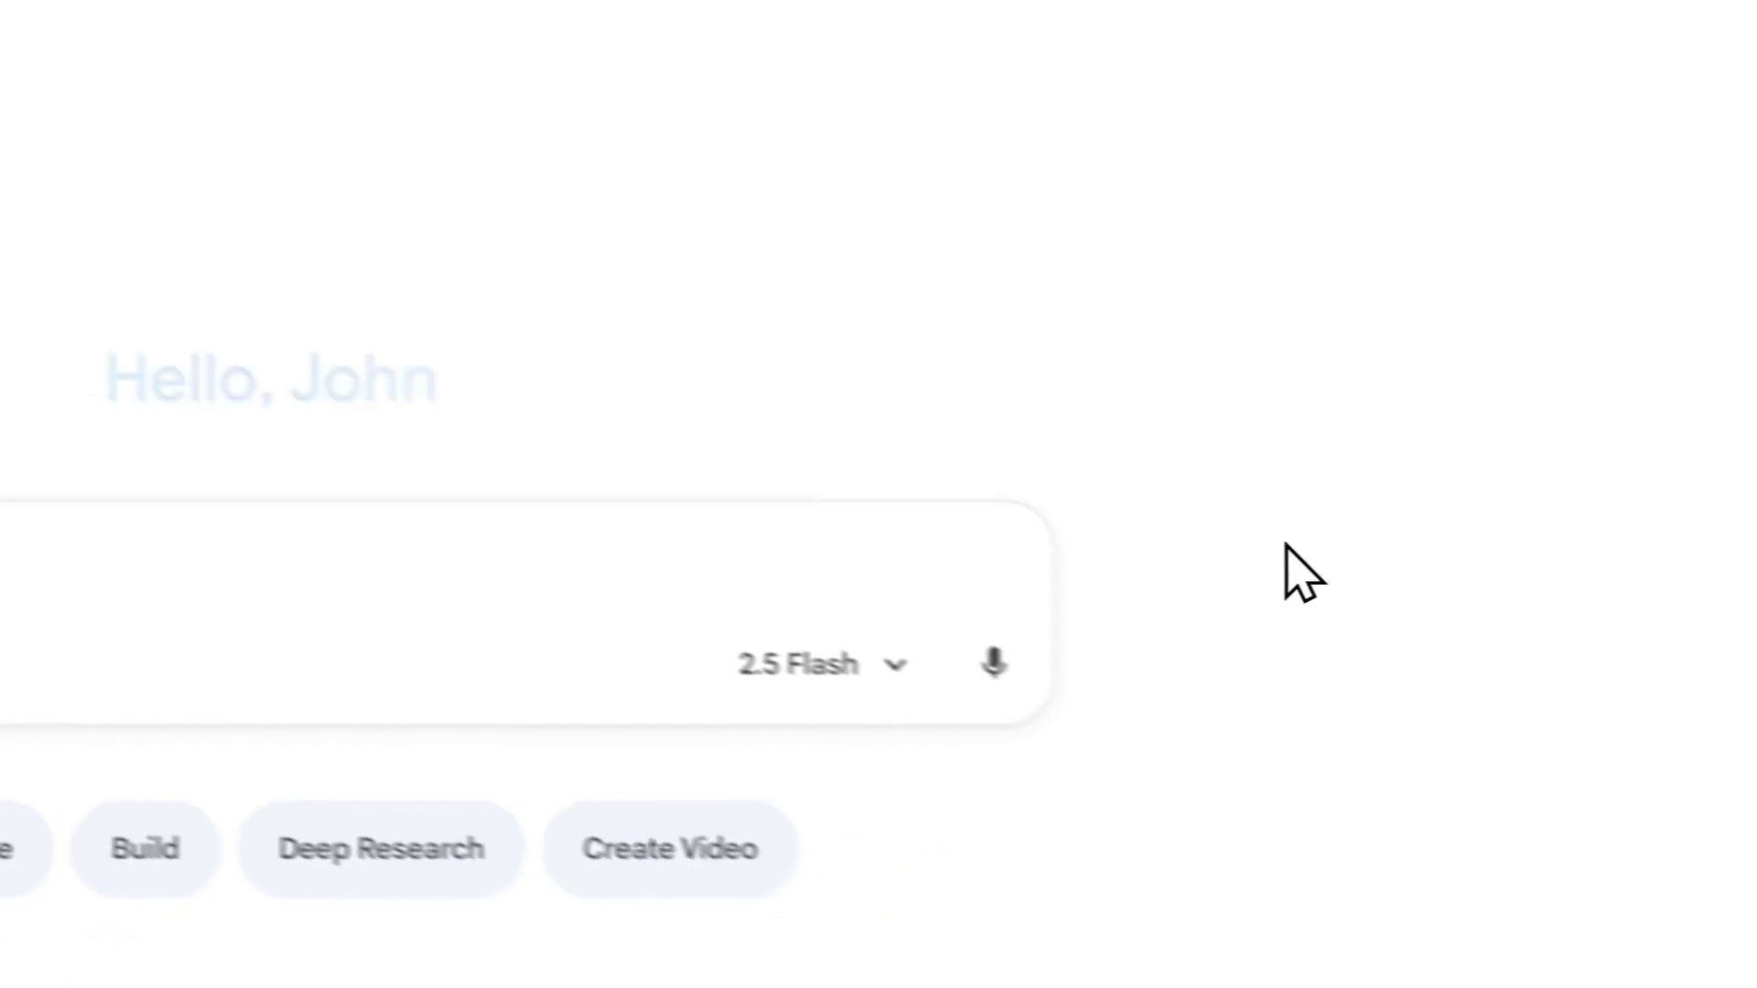
Copy the pattern prompt template from the data tab into a new Gemini chat.
left_click(1246, 63)
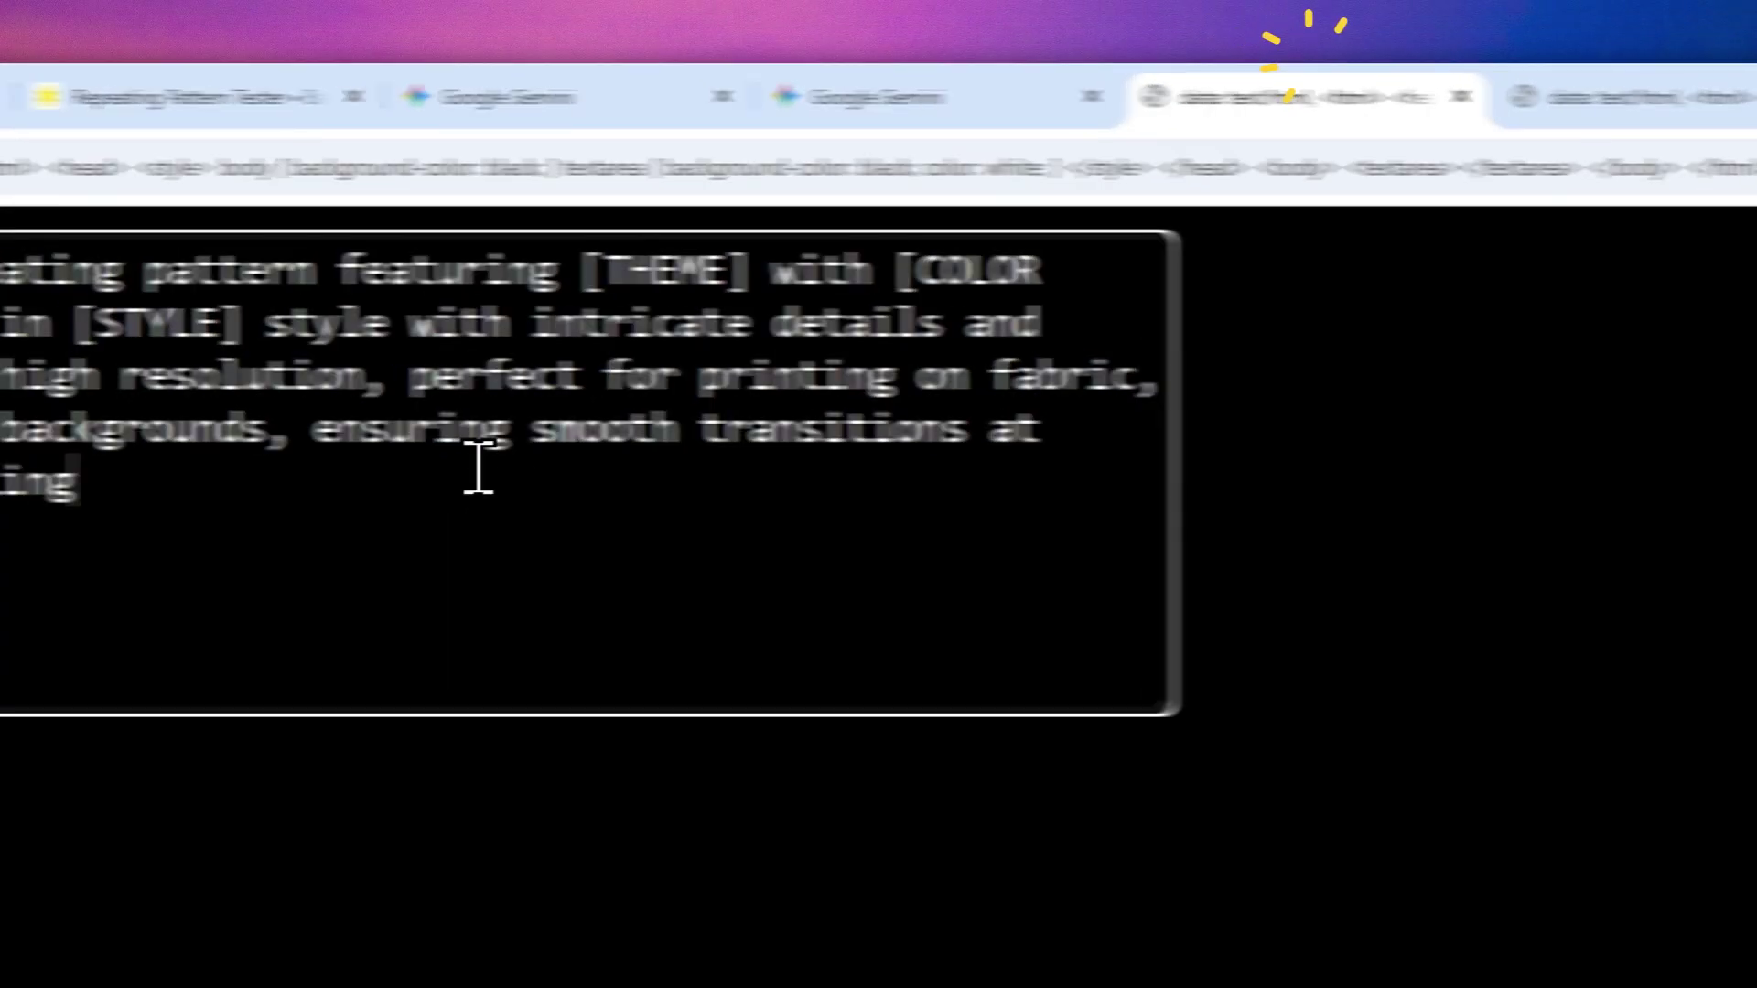
mouse_move(824, 492)
left_mouse_down()
mouse_move(355, 337)
mouse_move(41, 263)
left_mouse_up()
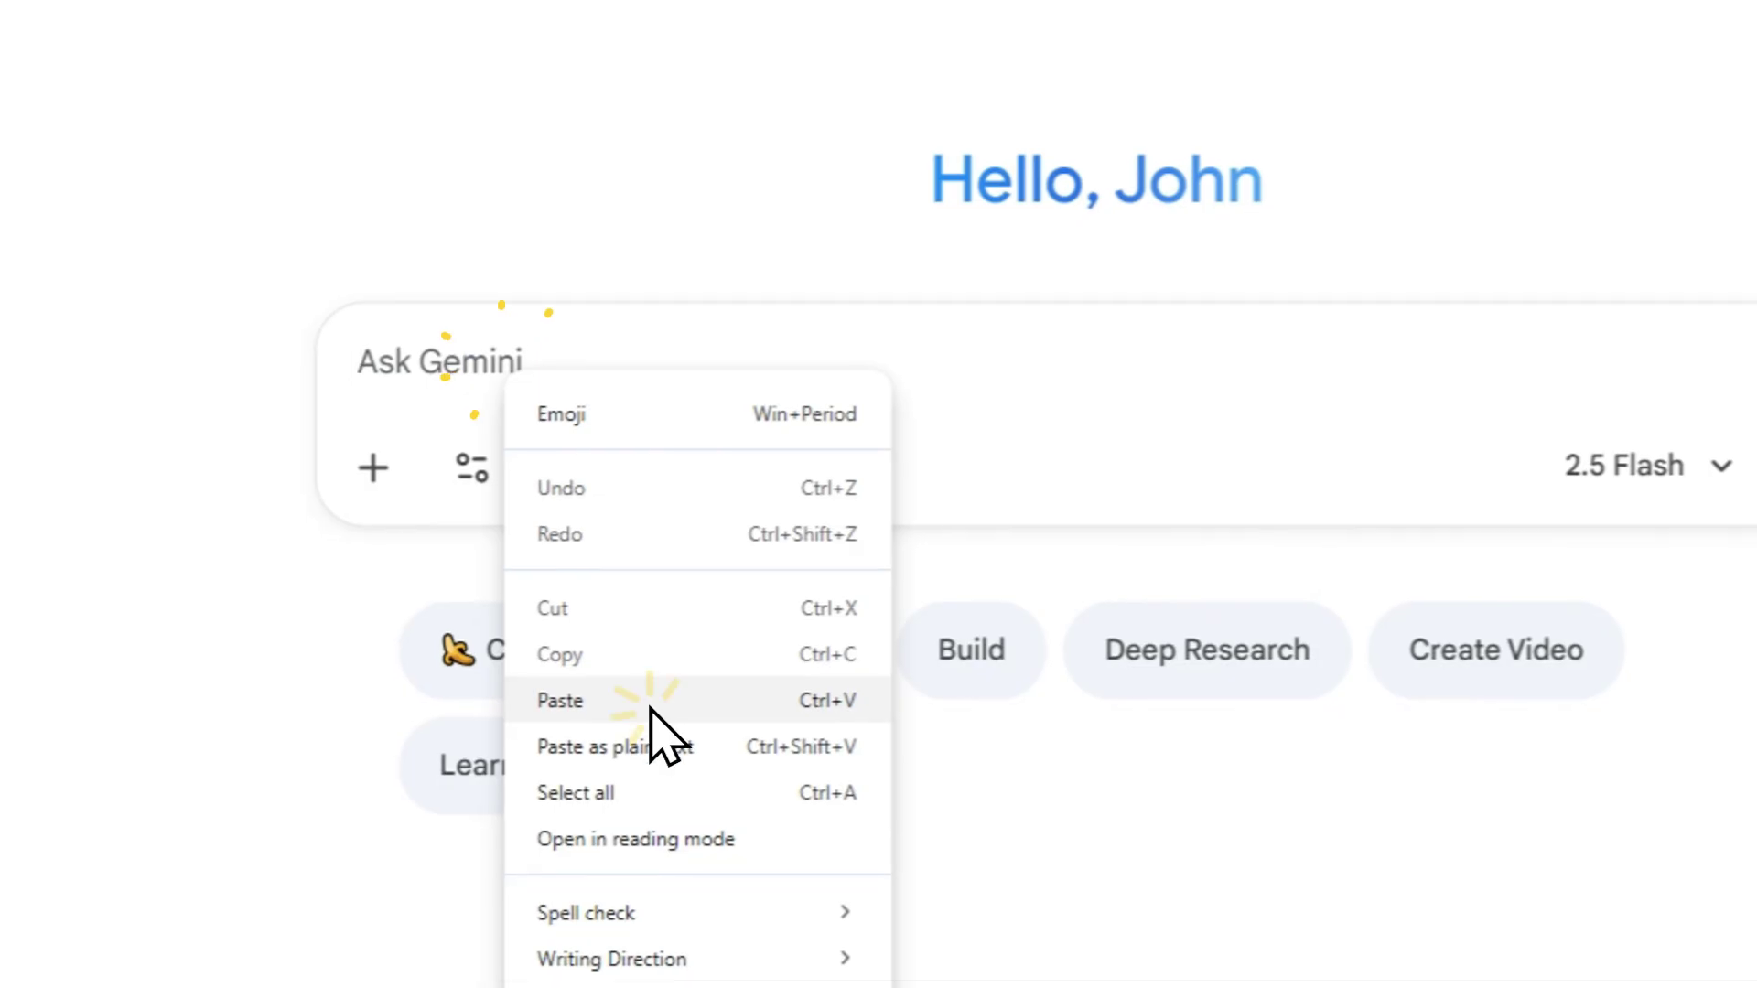
left_click(651, 708)
Fill the placeholders with fruit theme, red, green and orange colors, and watercolor painting style.
left_click(886, 474)
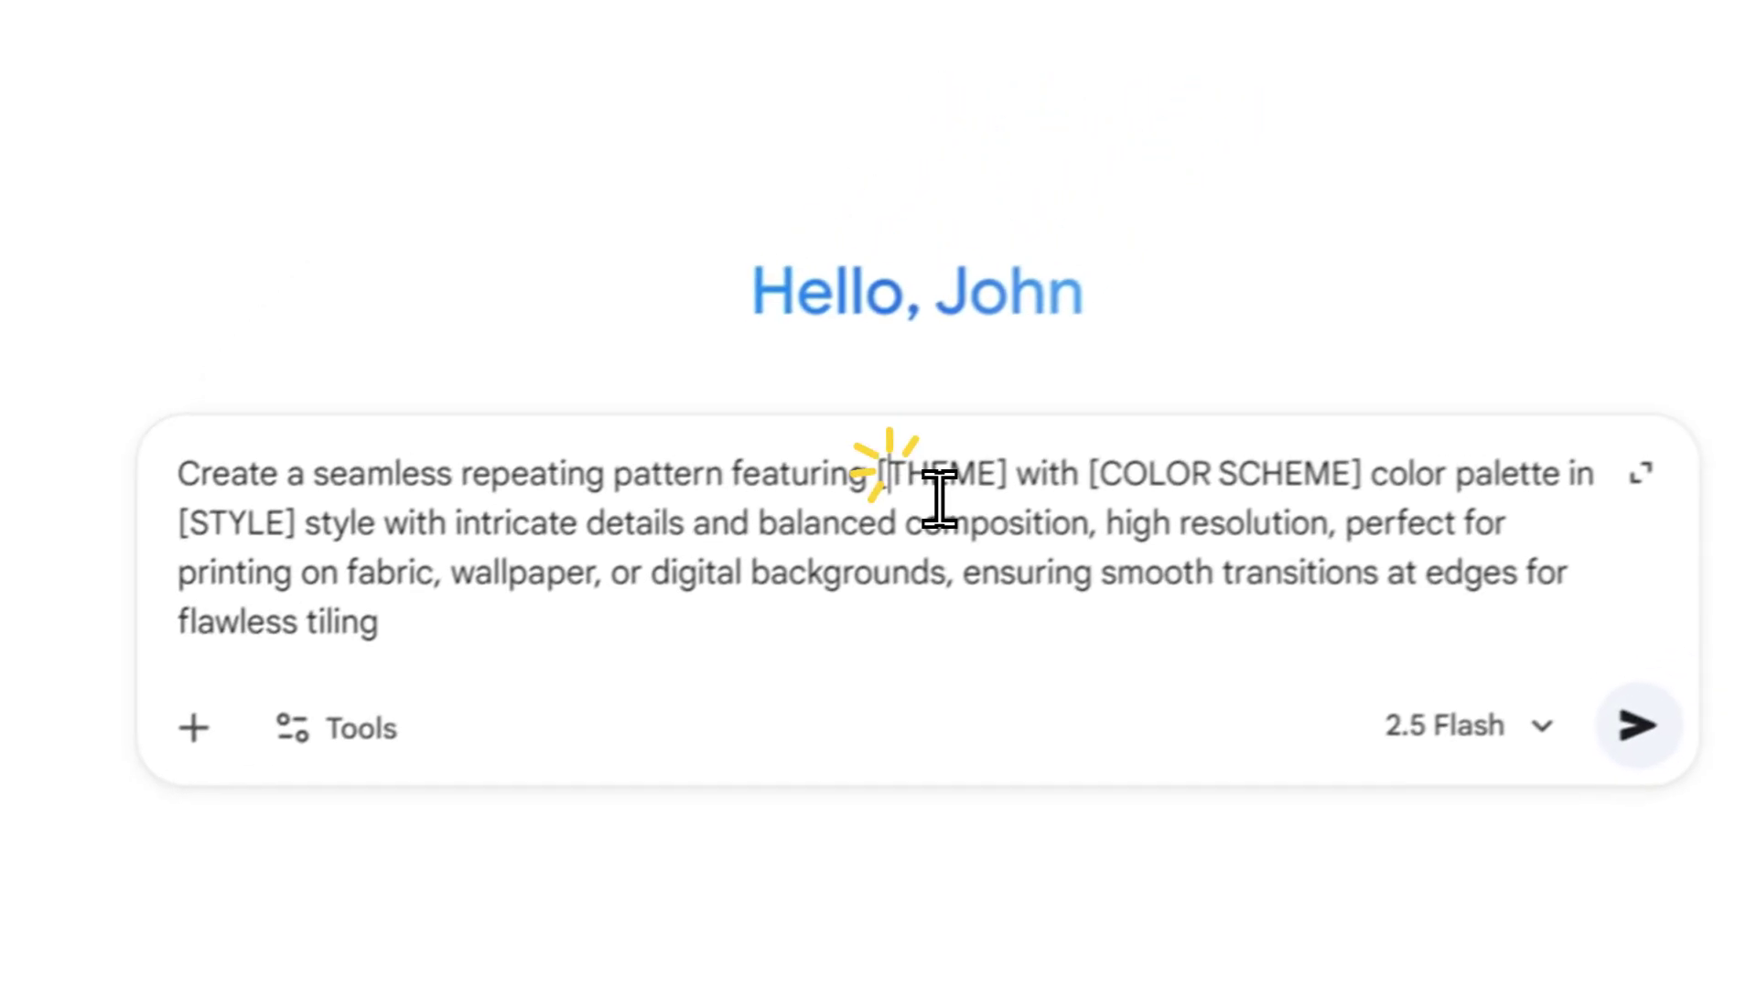
double_click(939, 497)
type("fruit")
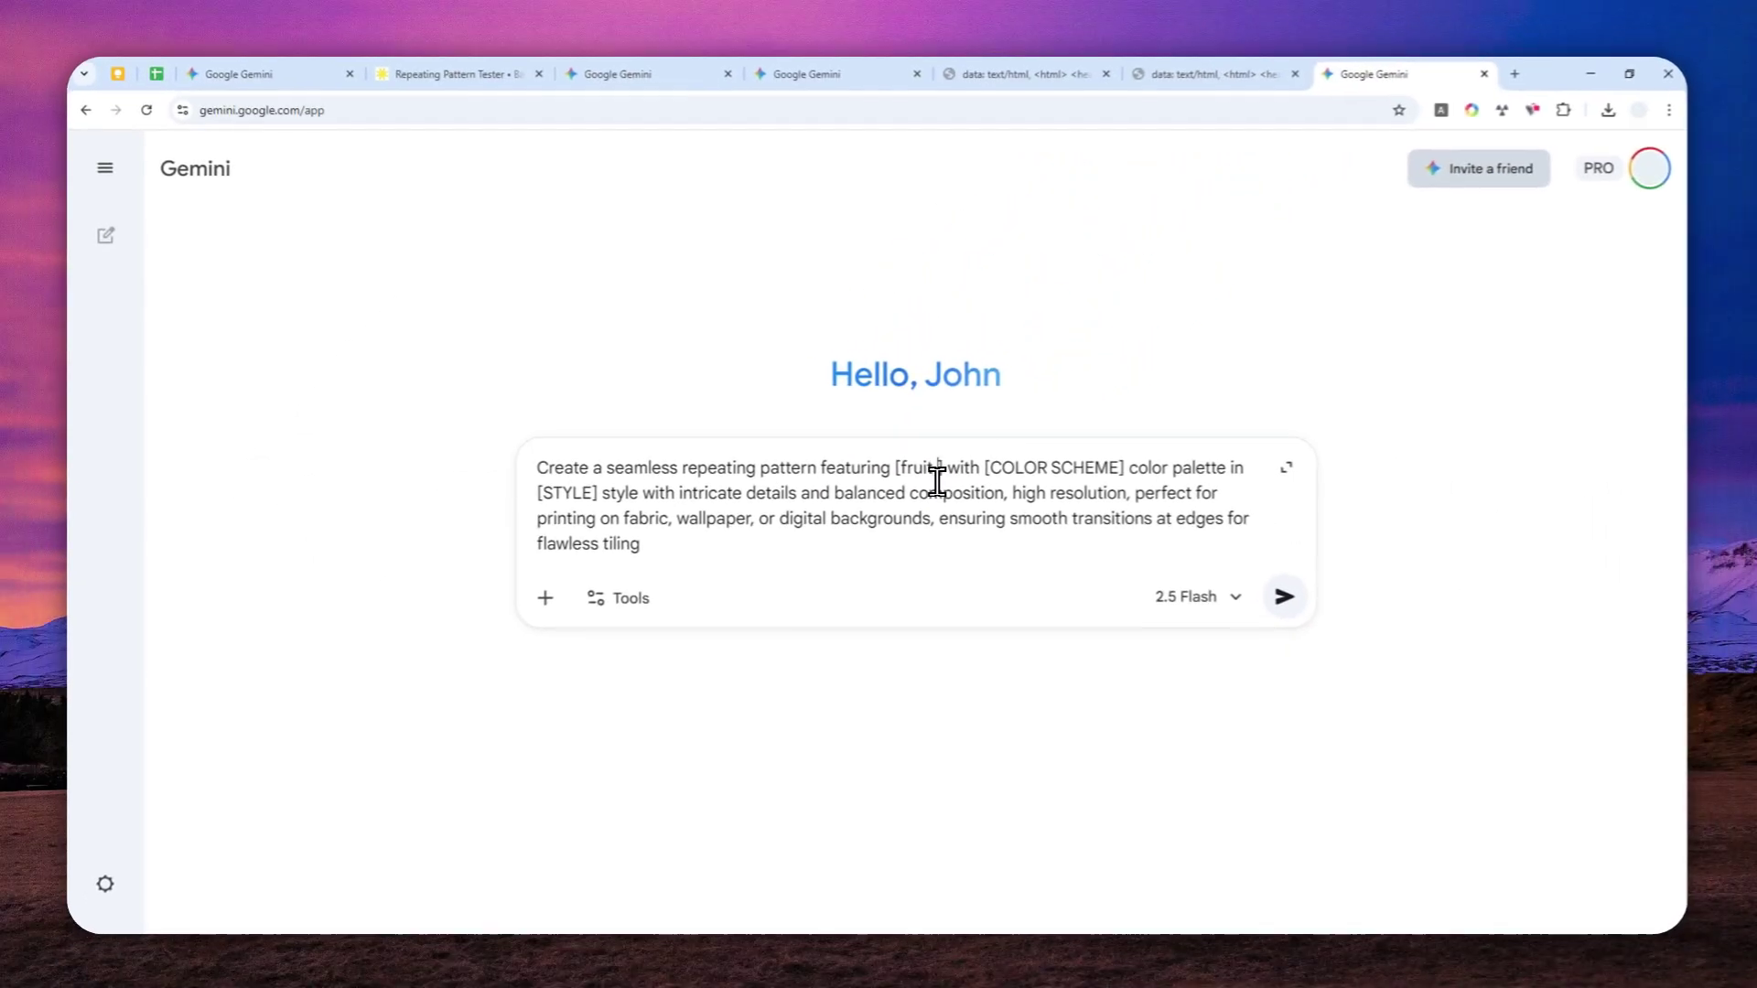
type(" theme")
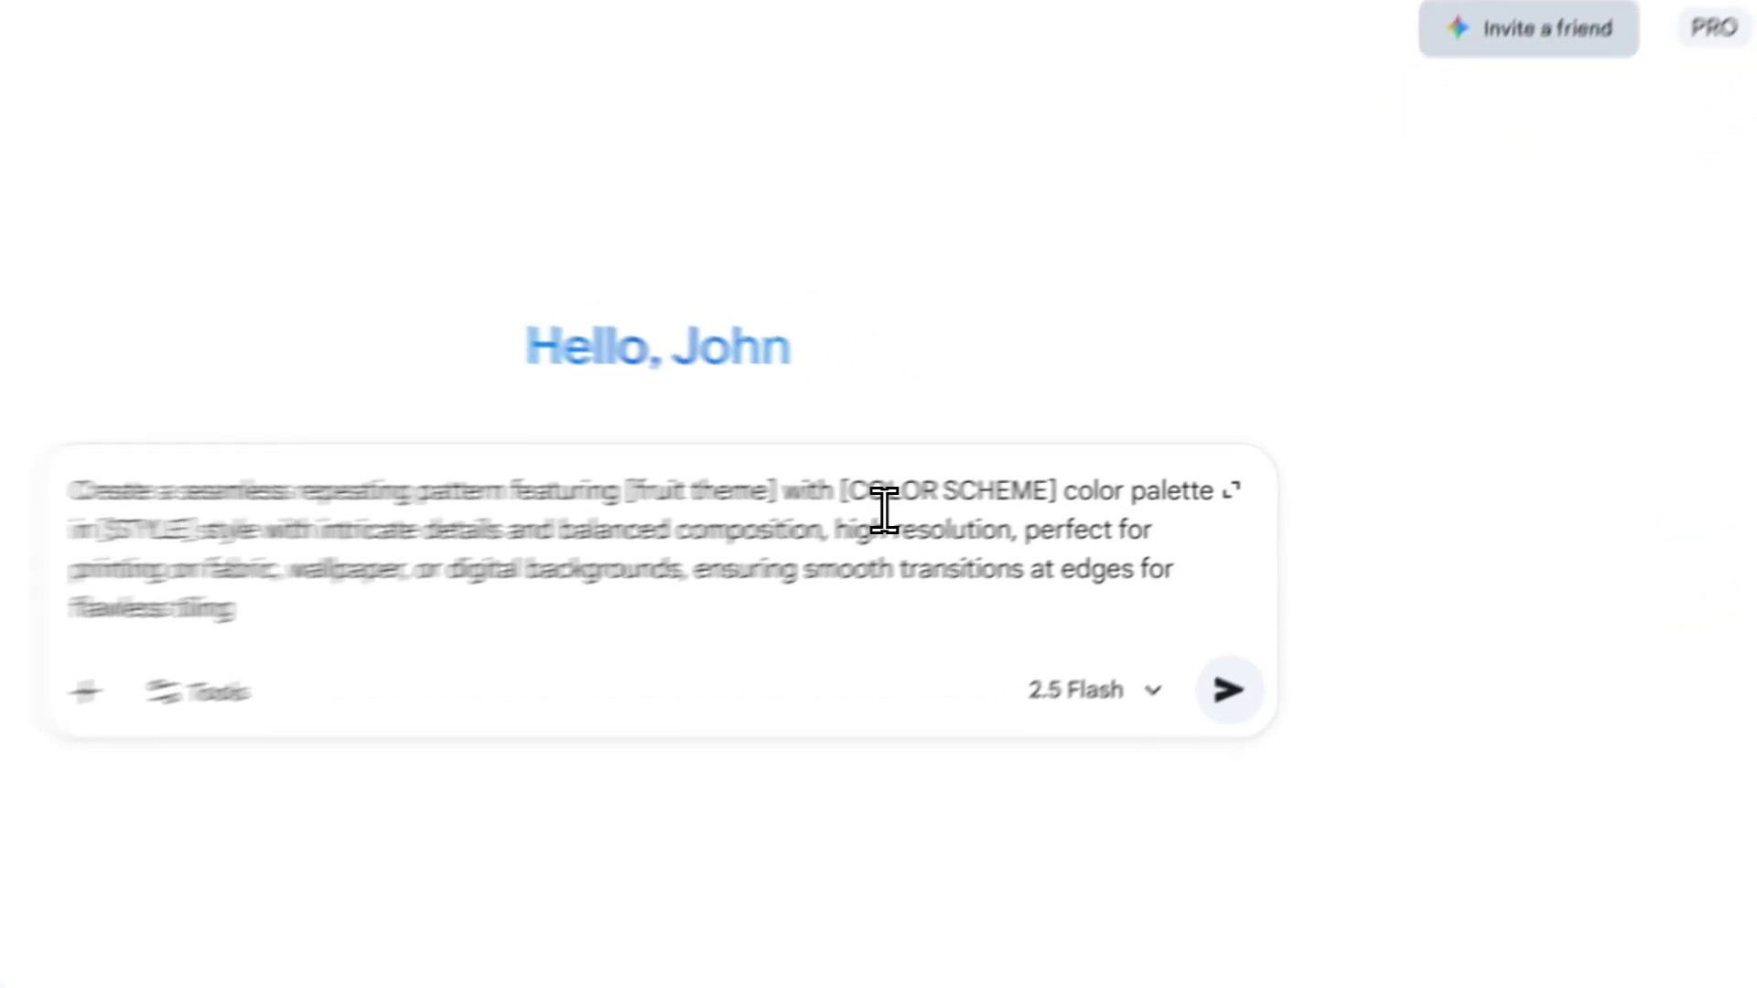
left_click_drag(1039, 468, 1165, 467)
type("re")
type("d")
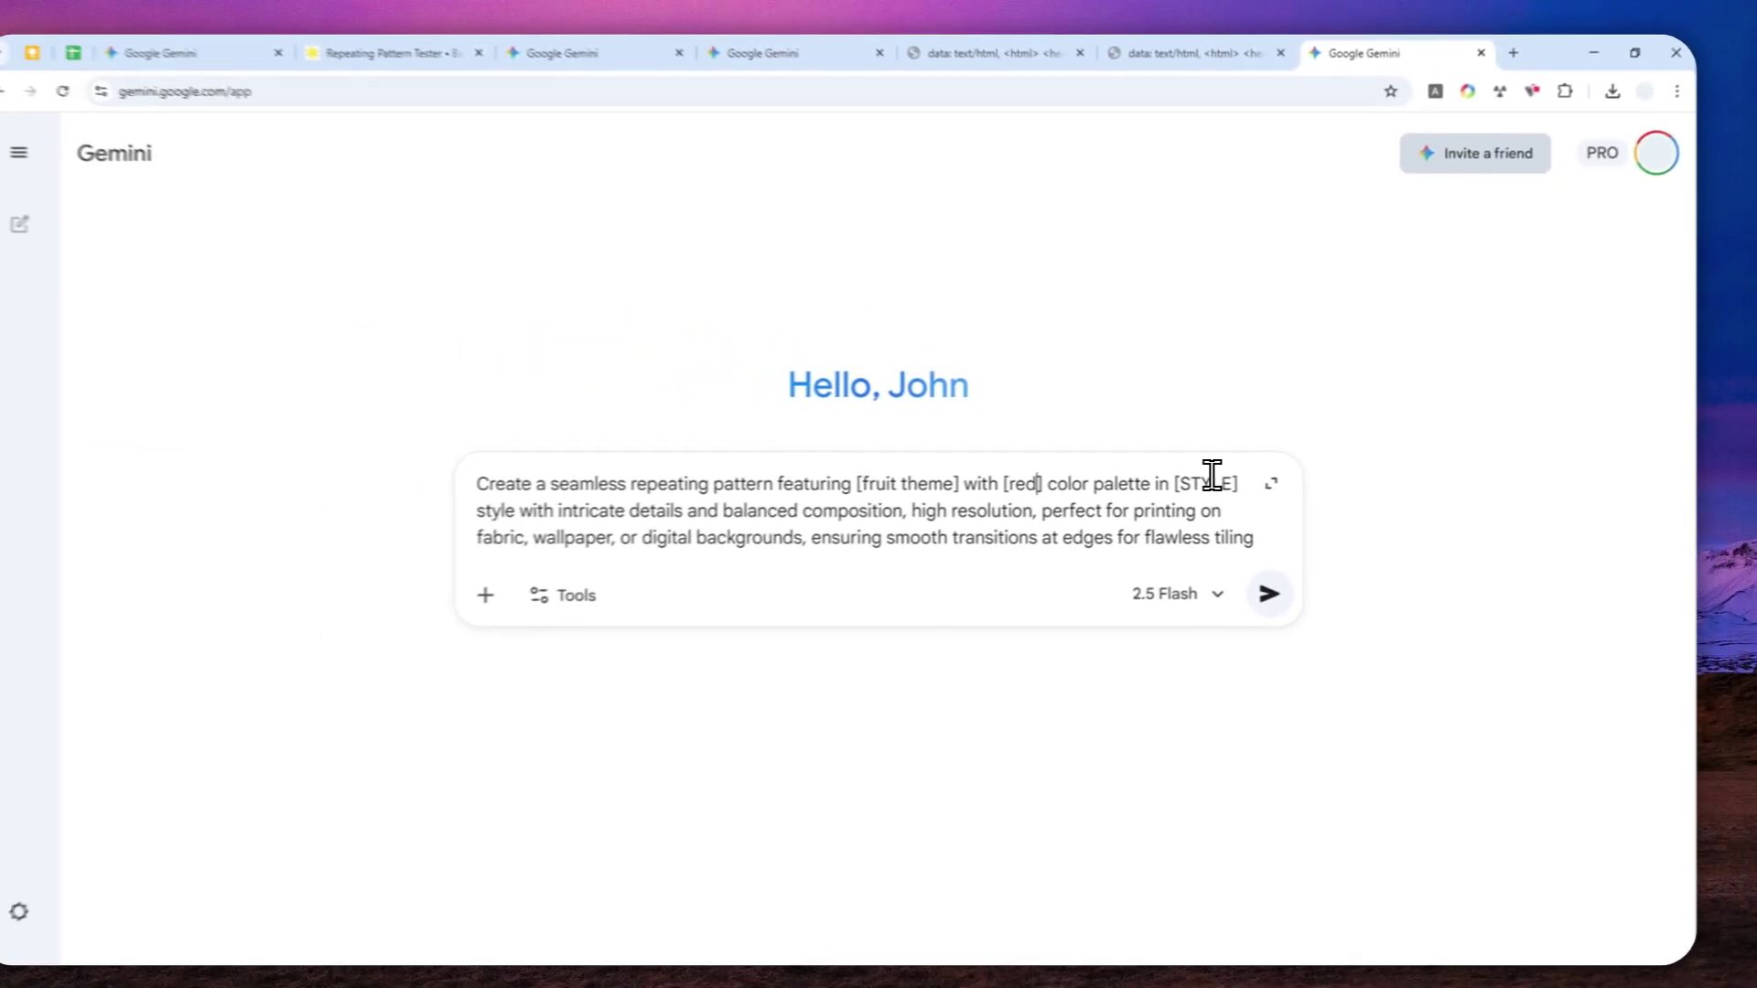
type(", green,")
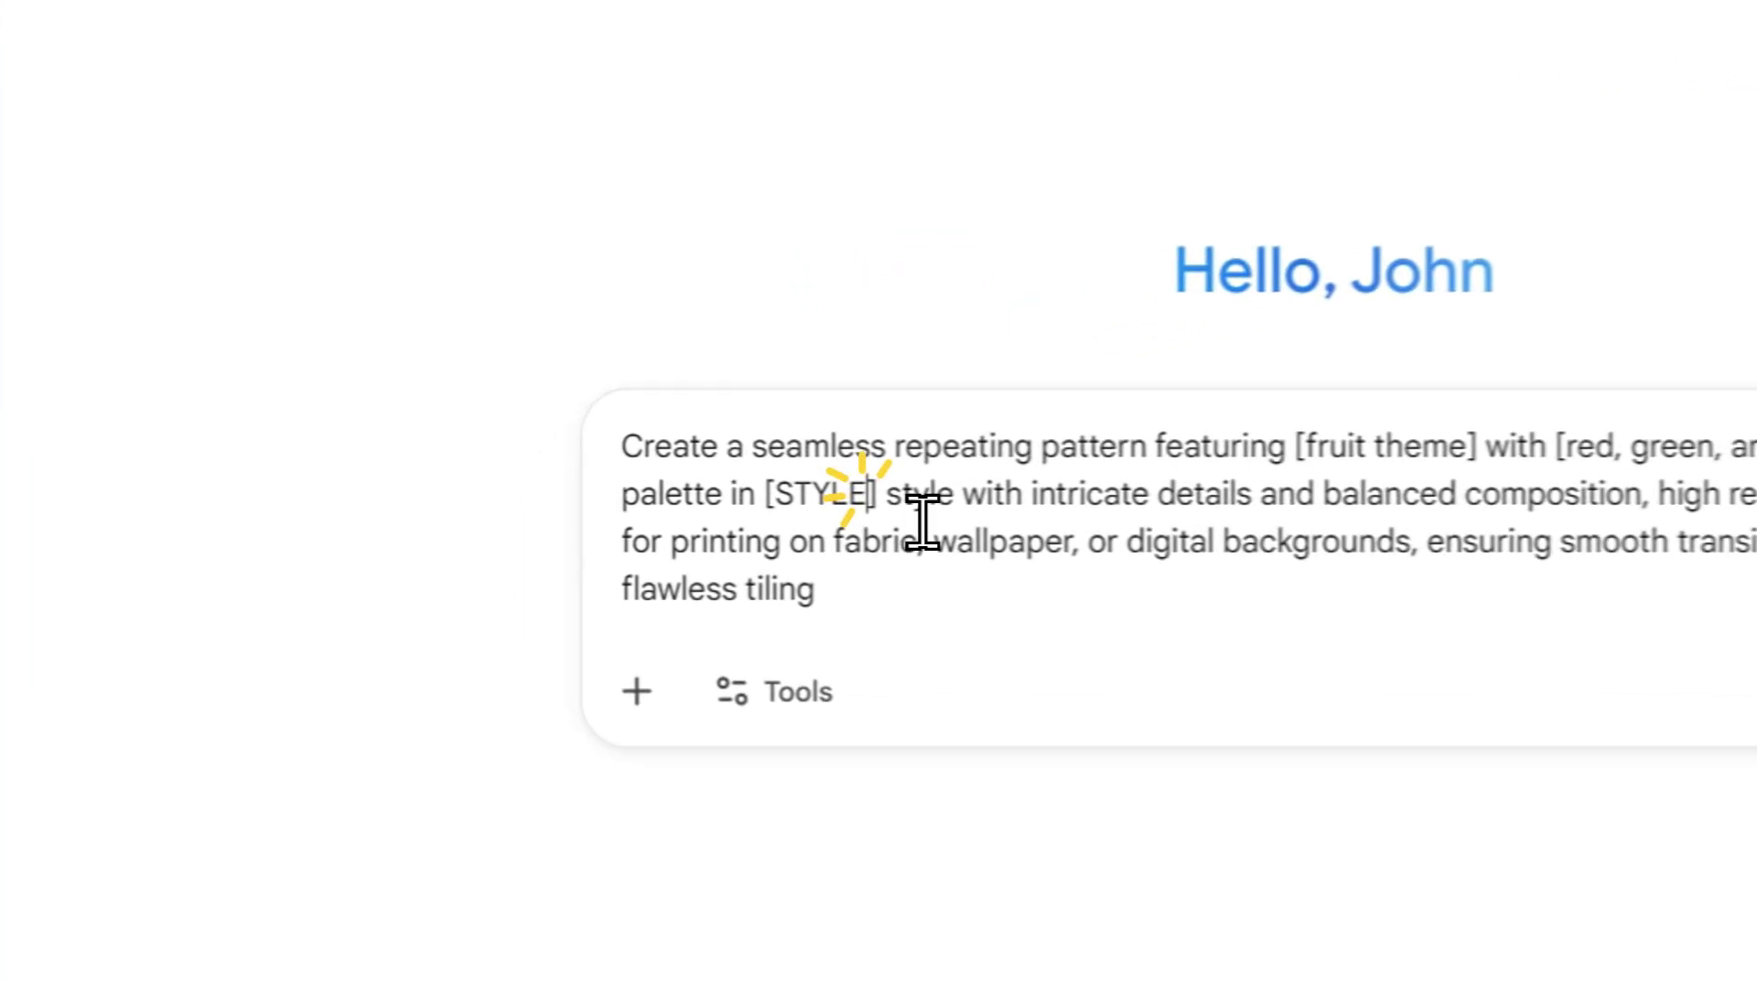
double_click(655, 492)
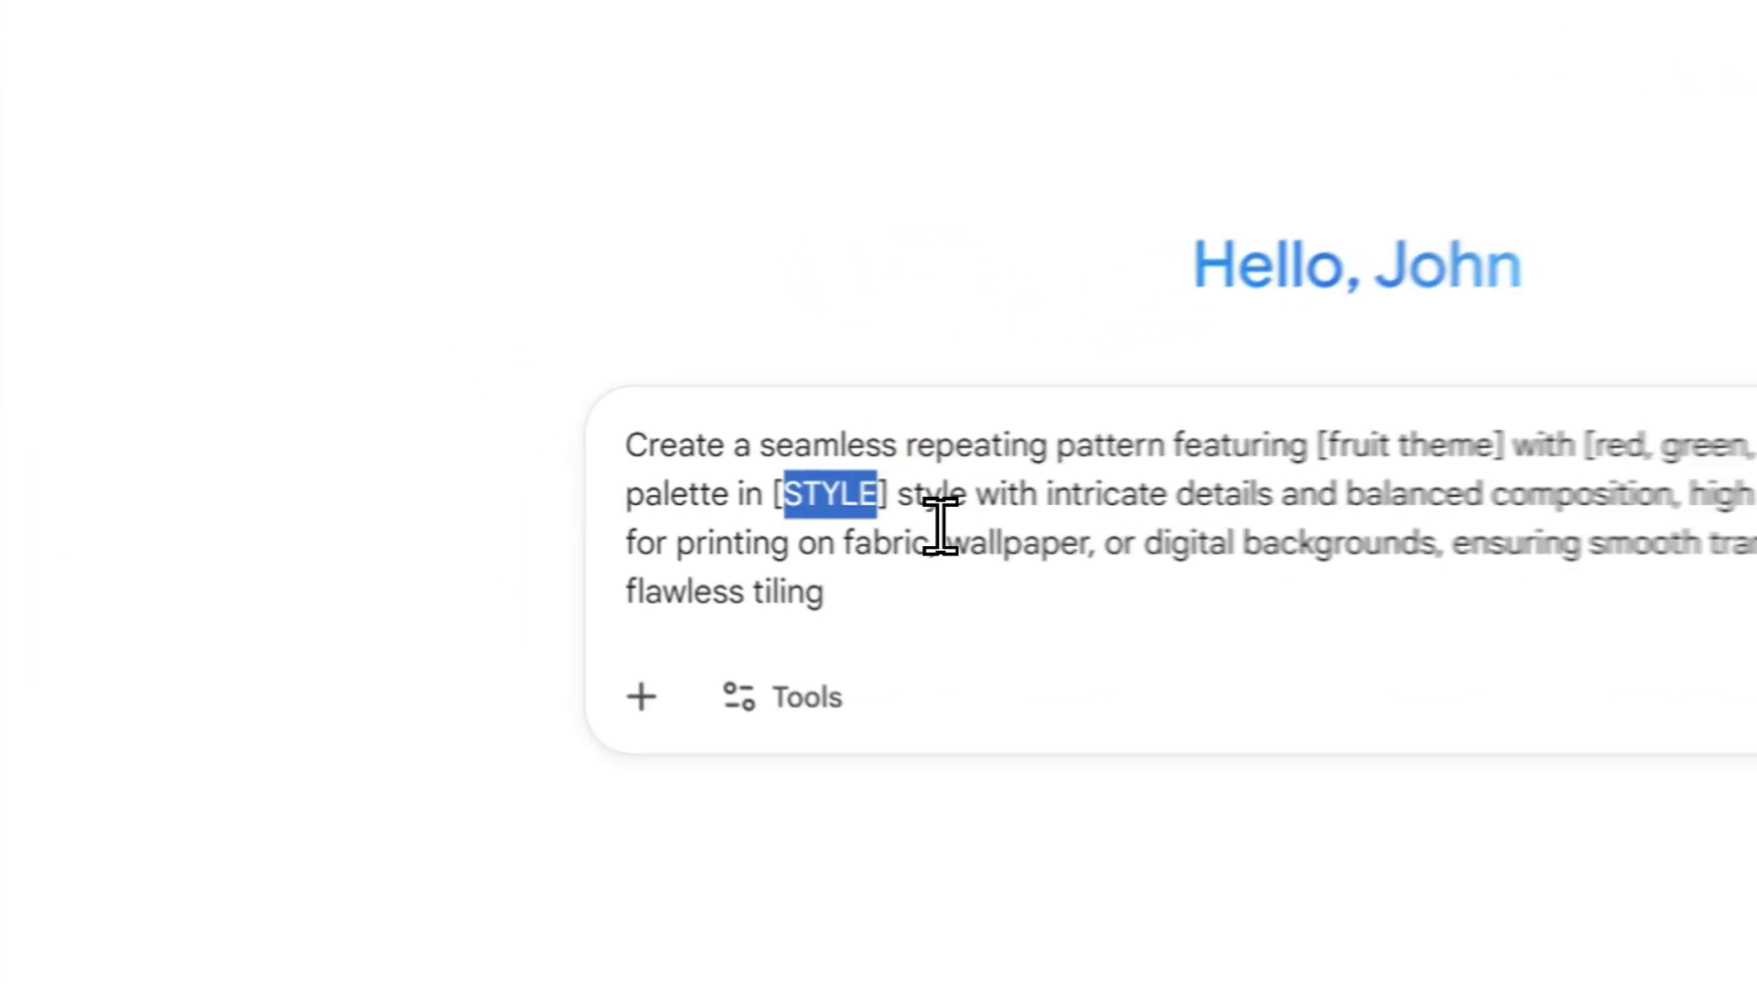
type("water color painting")
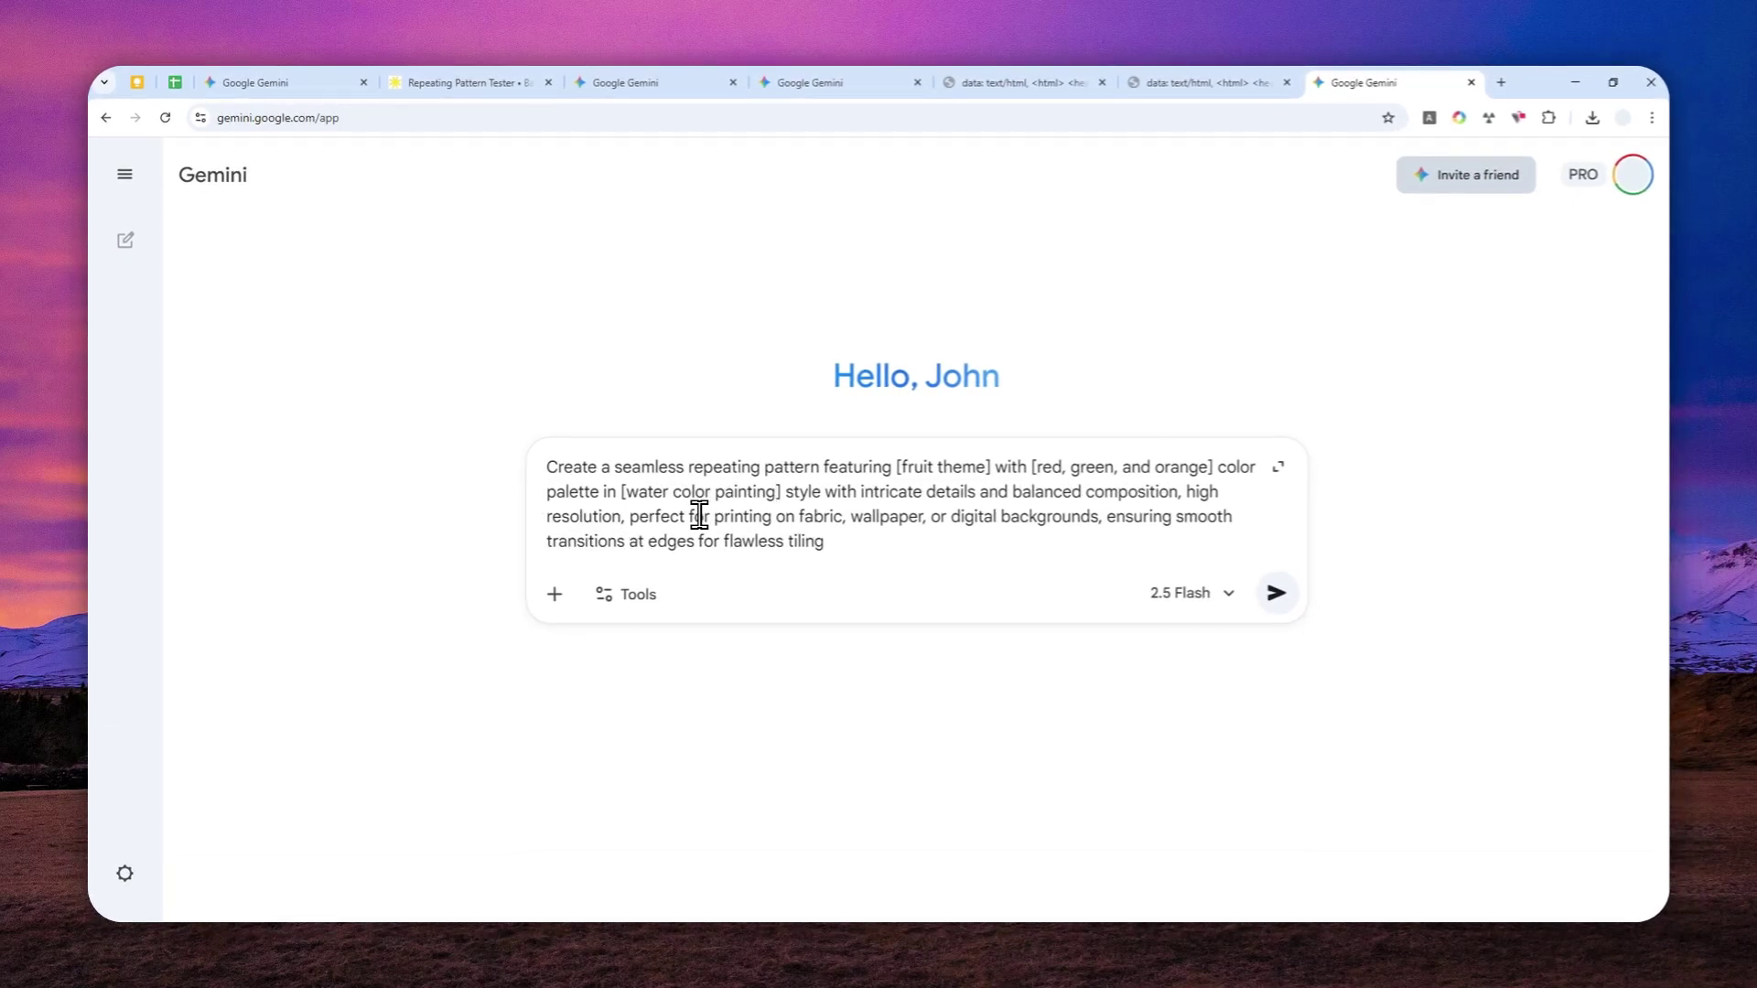
left_click(625, 593)
Enable image creation, reply 'any fruit', and download the full-size watercolor fruit pattern.
left_click(769, 742)
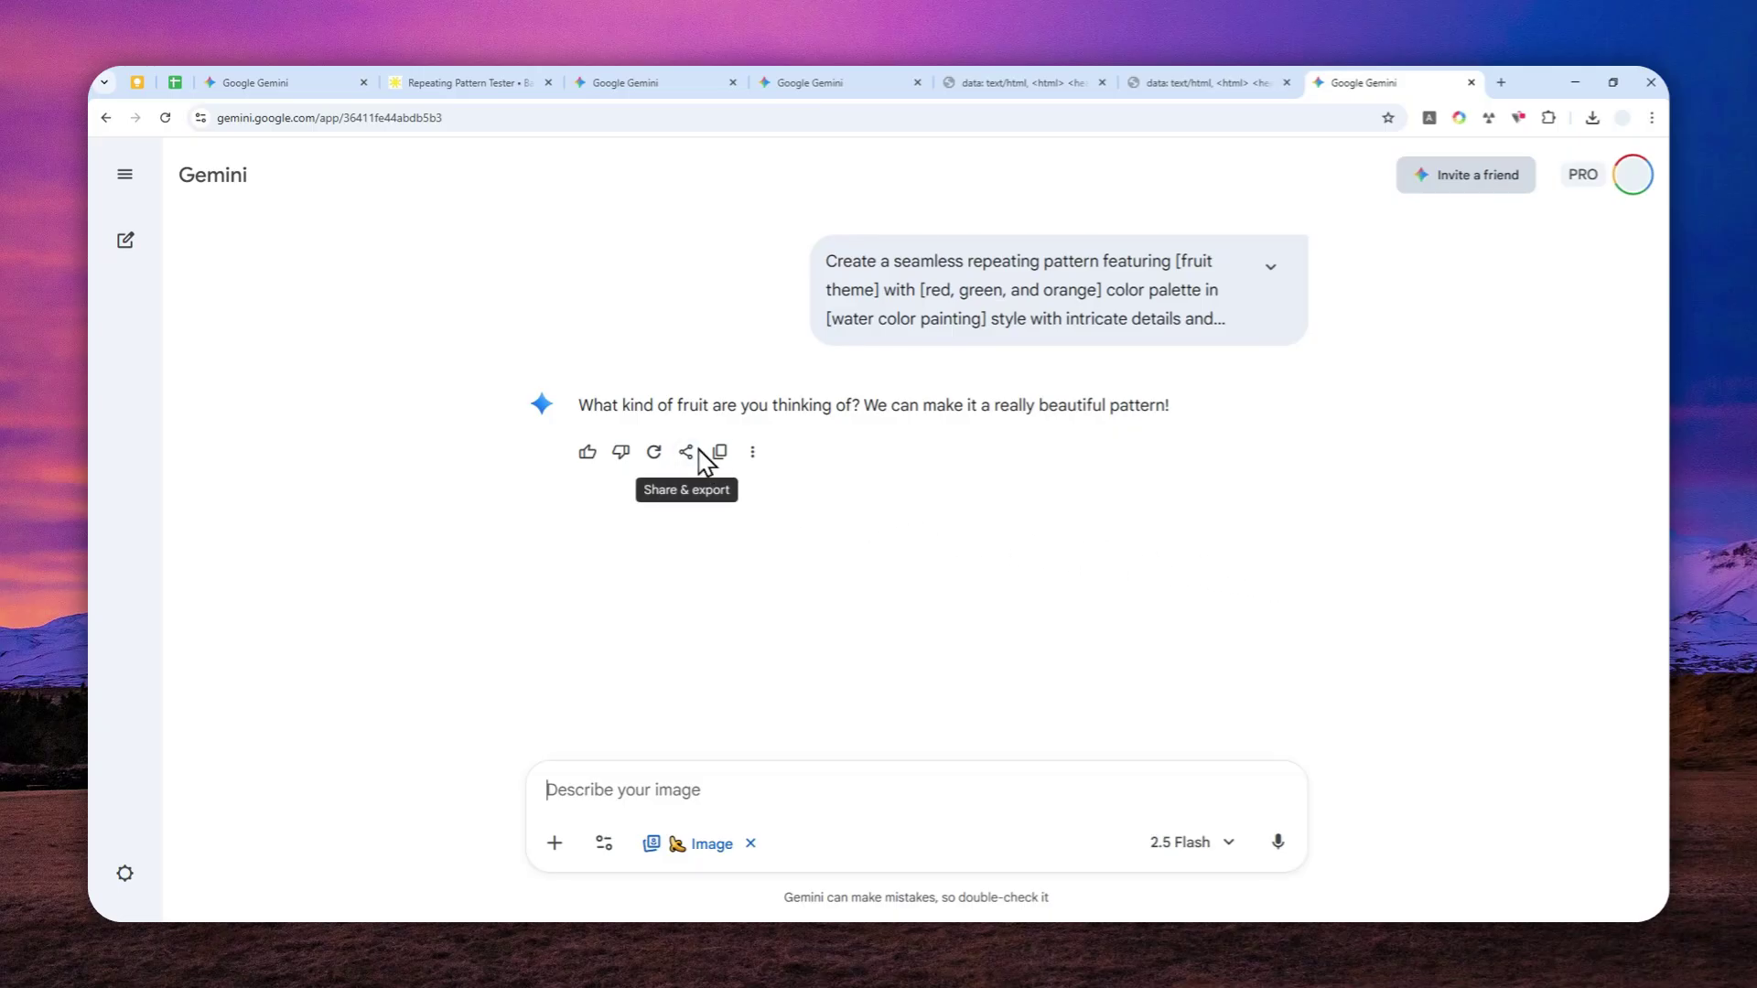
left_click(661, 813)
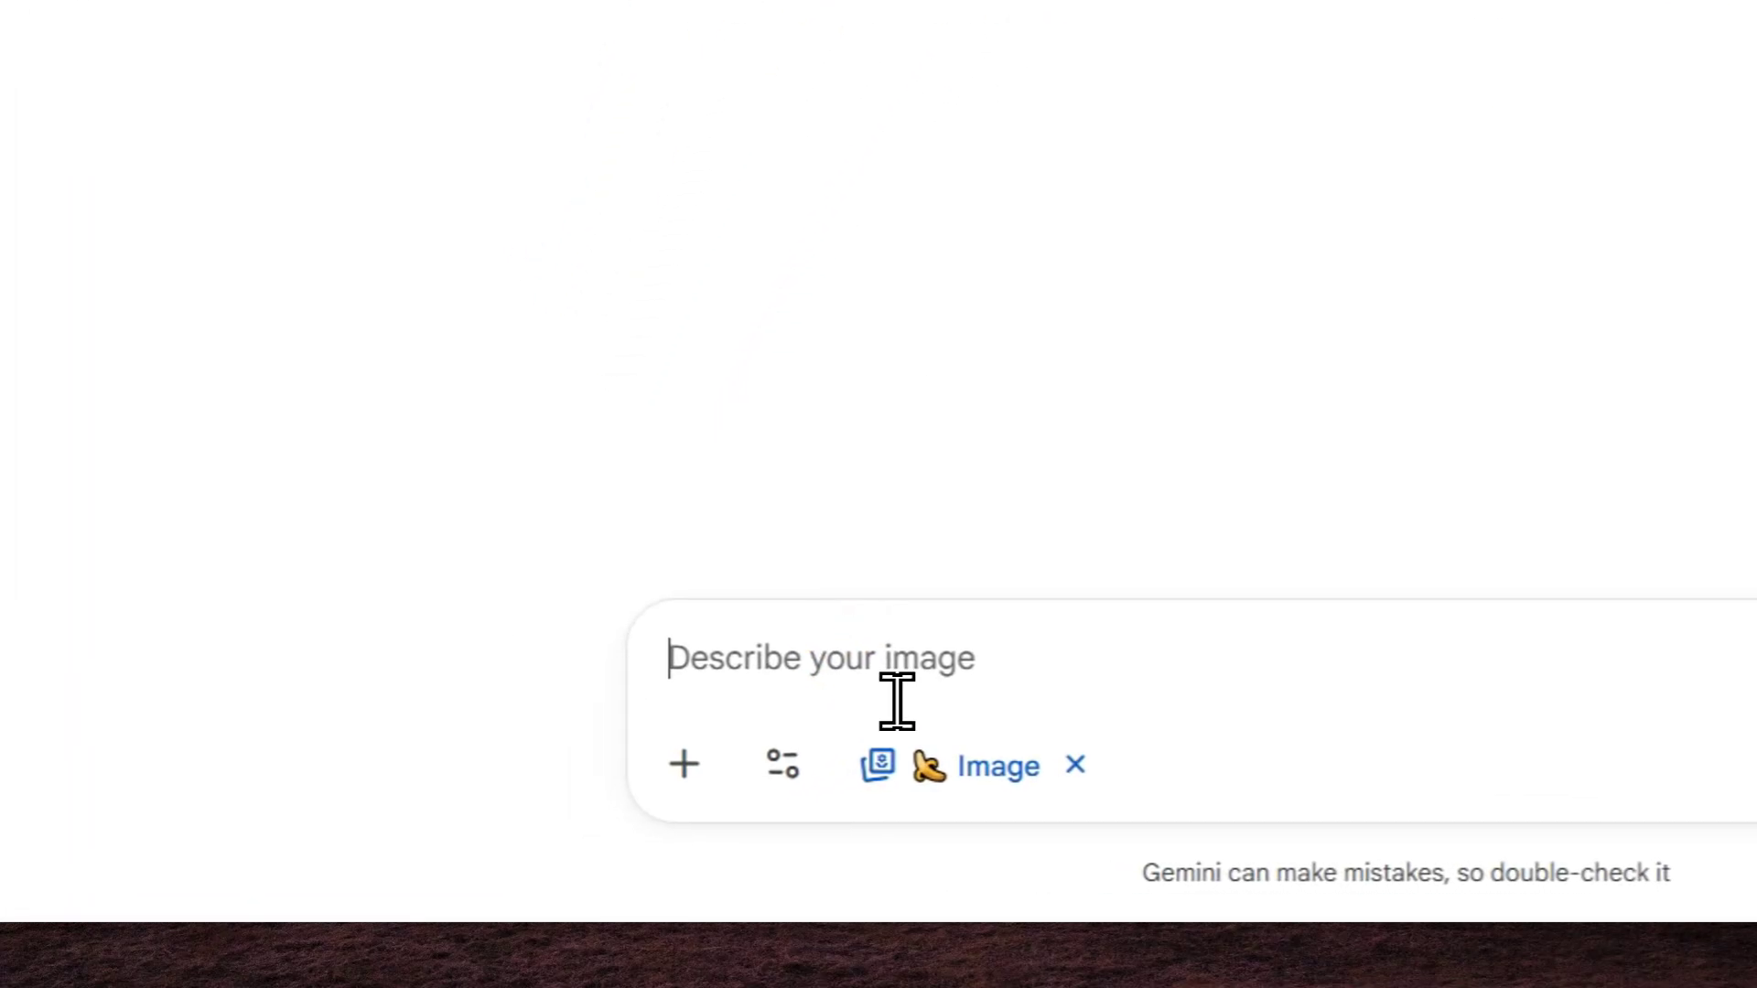
type("an")
type("y ")
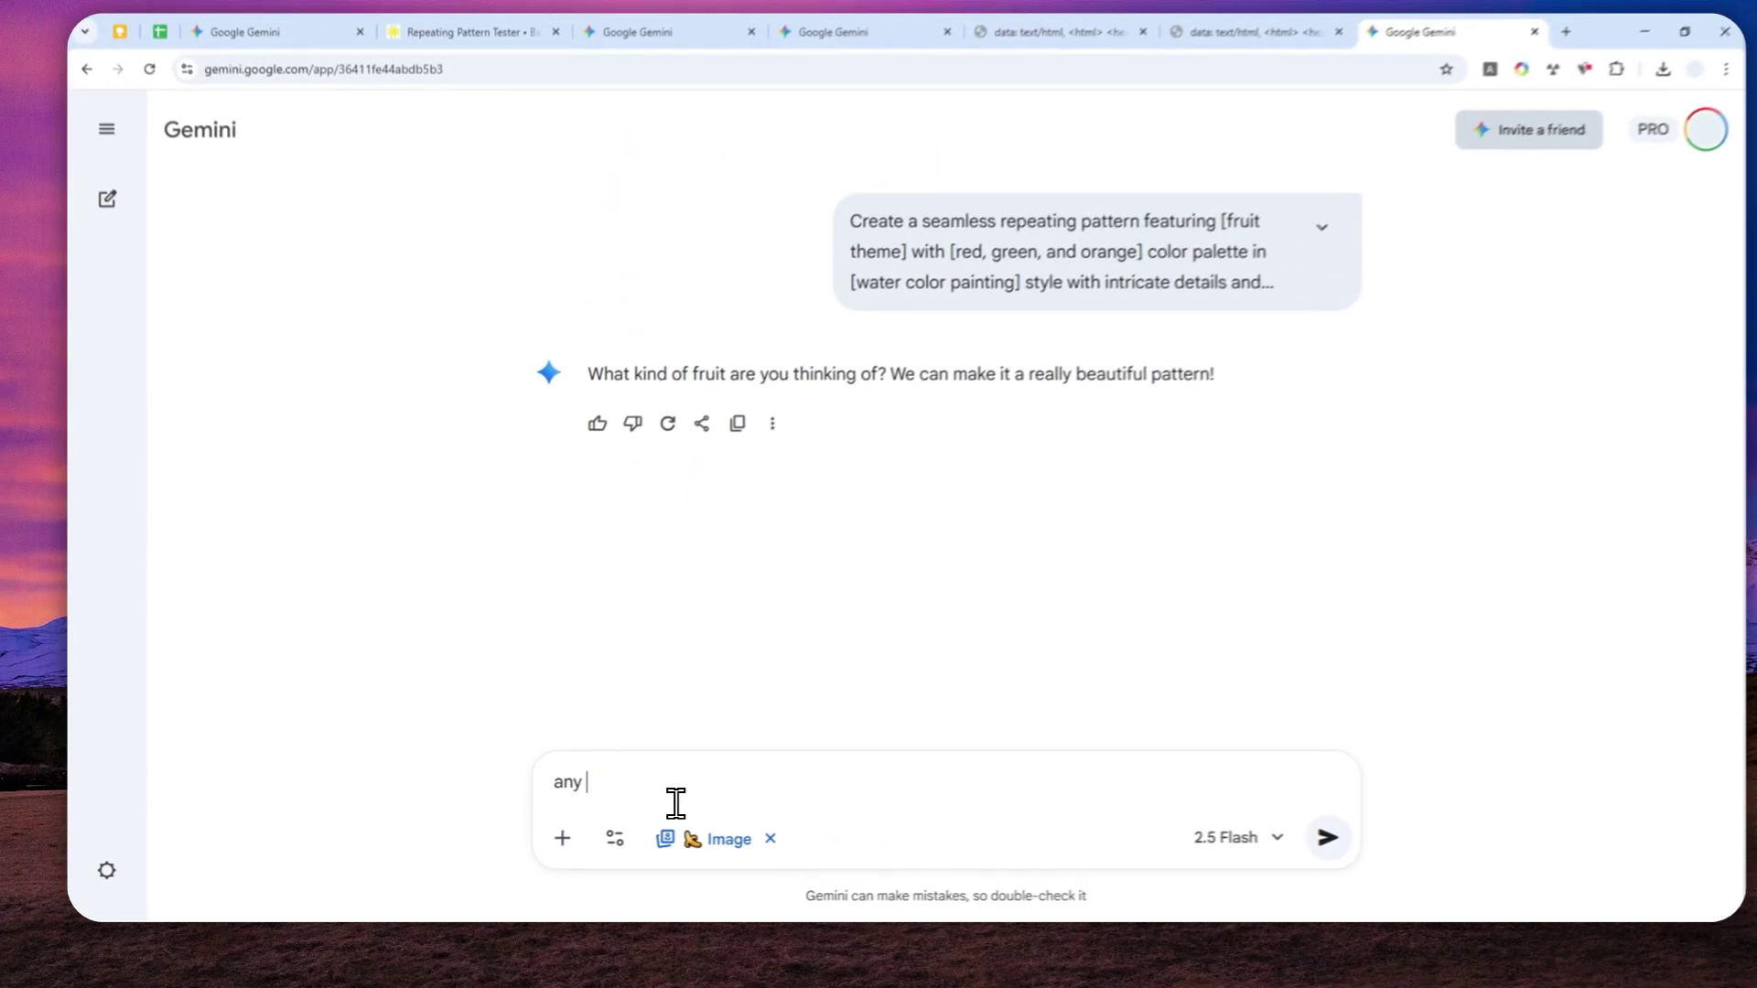
type("fruit")
key("Return")
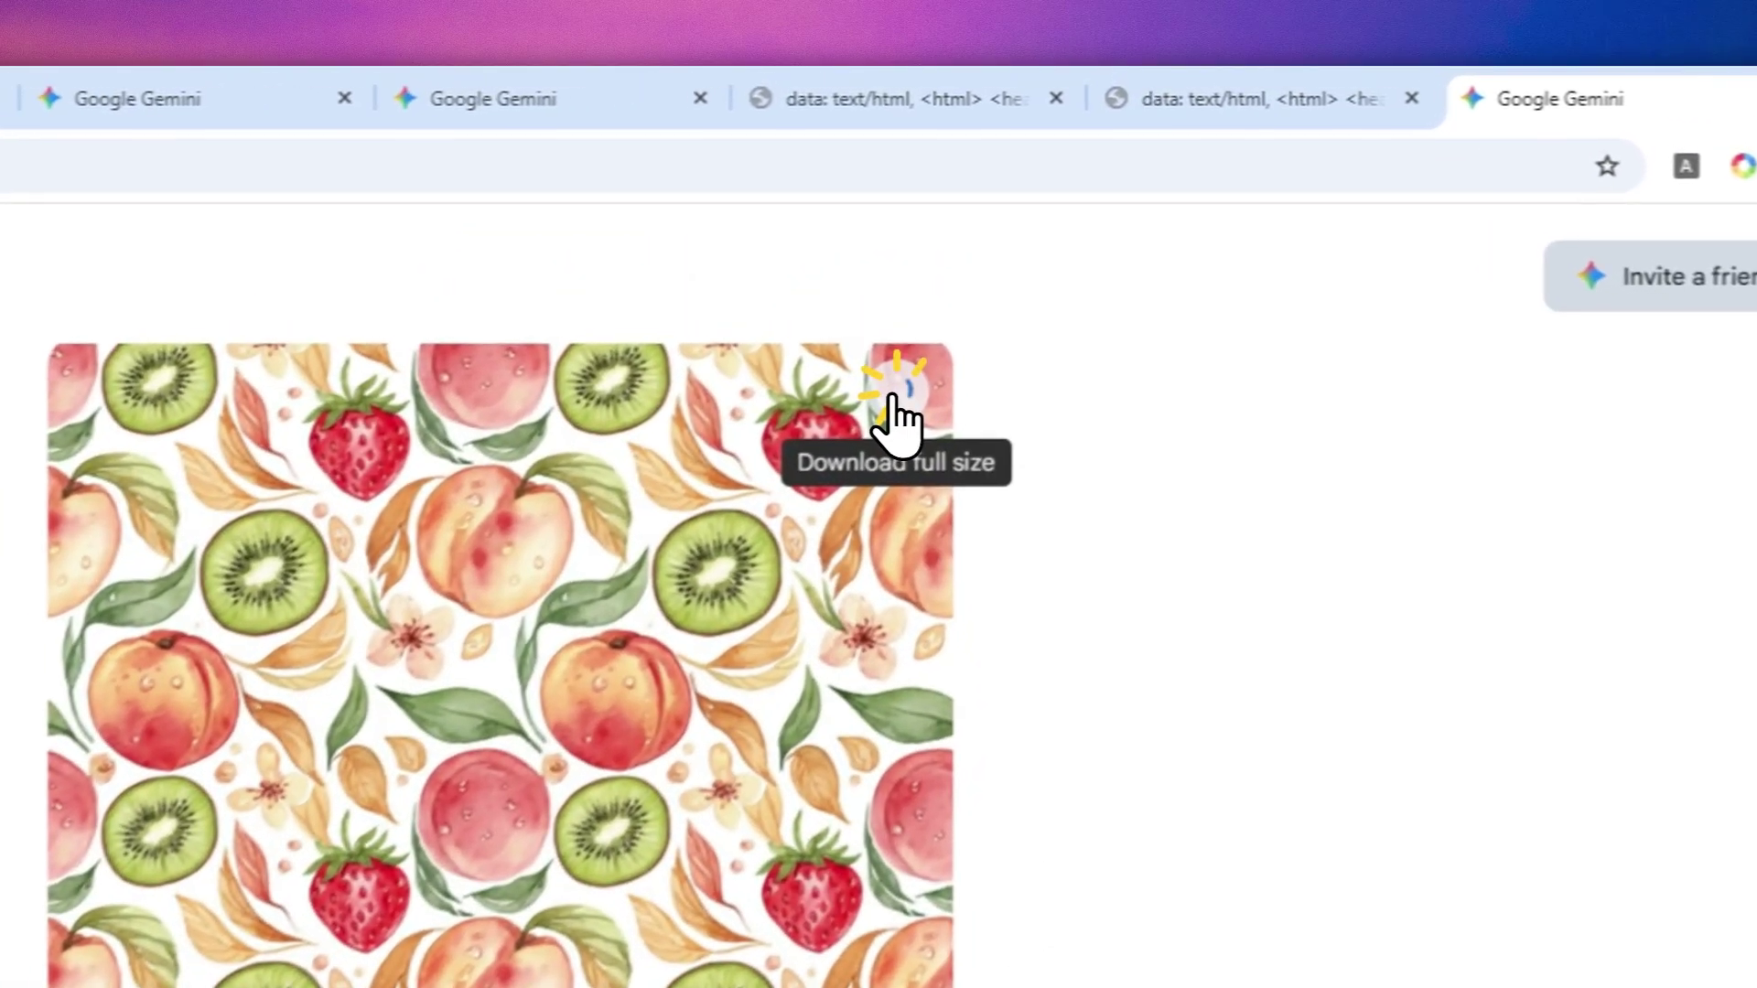
left_click(1018, 238)
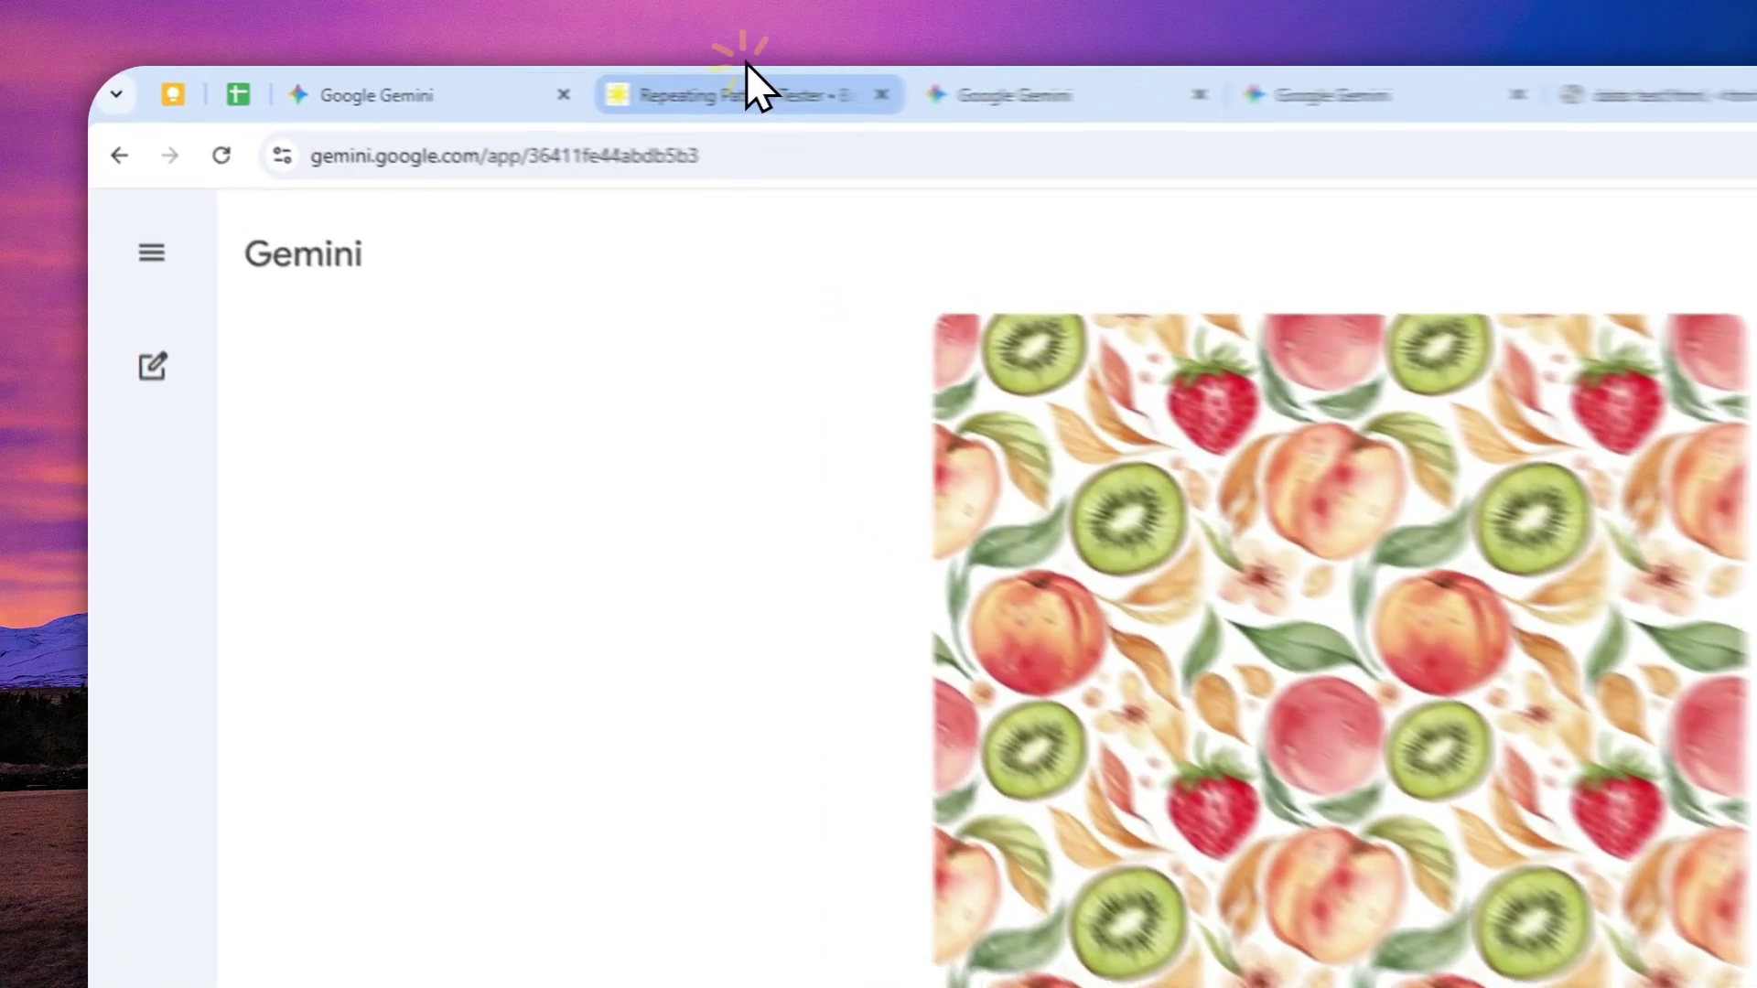
left_click(474, 82)
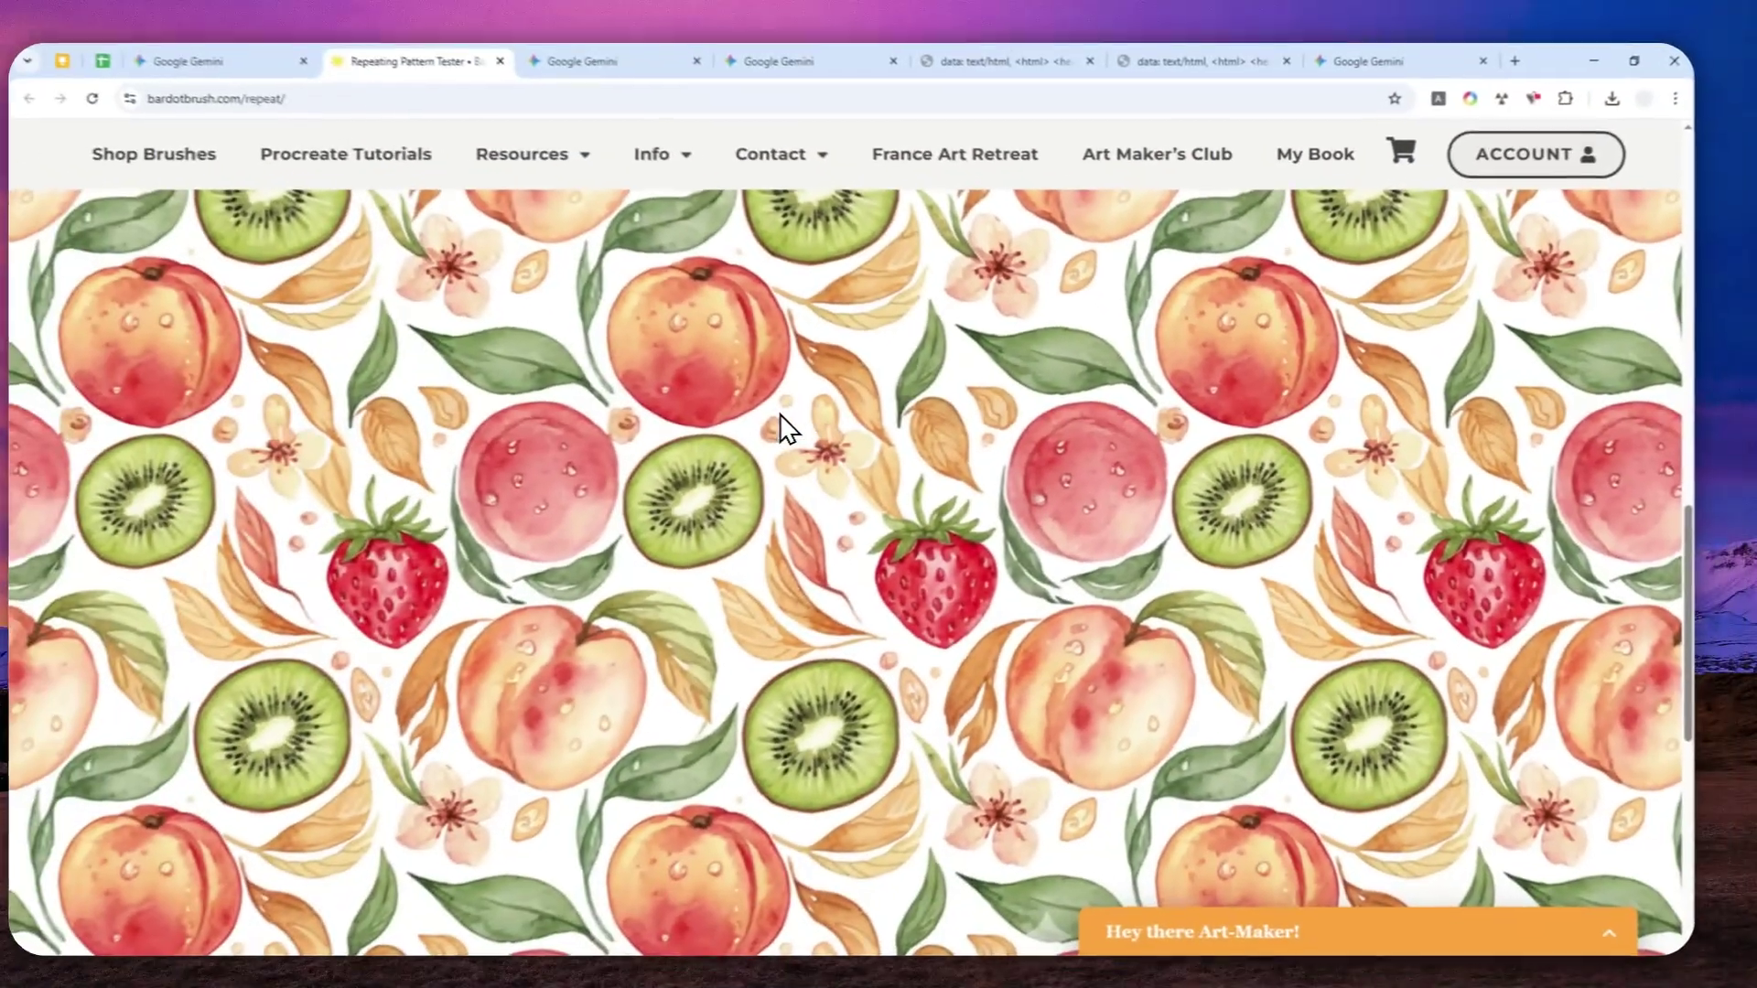
scroll(778, 403, "down", 2)
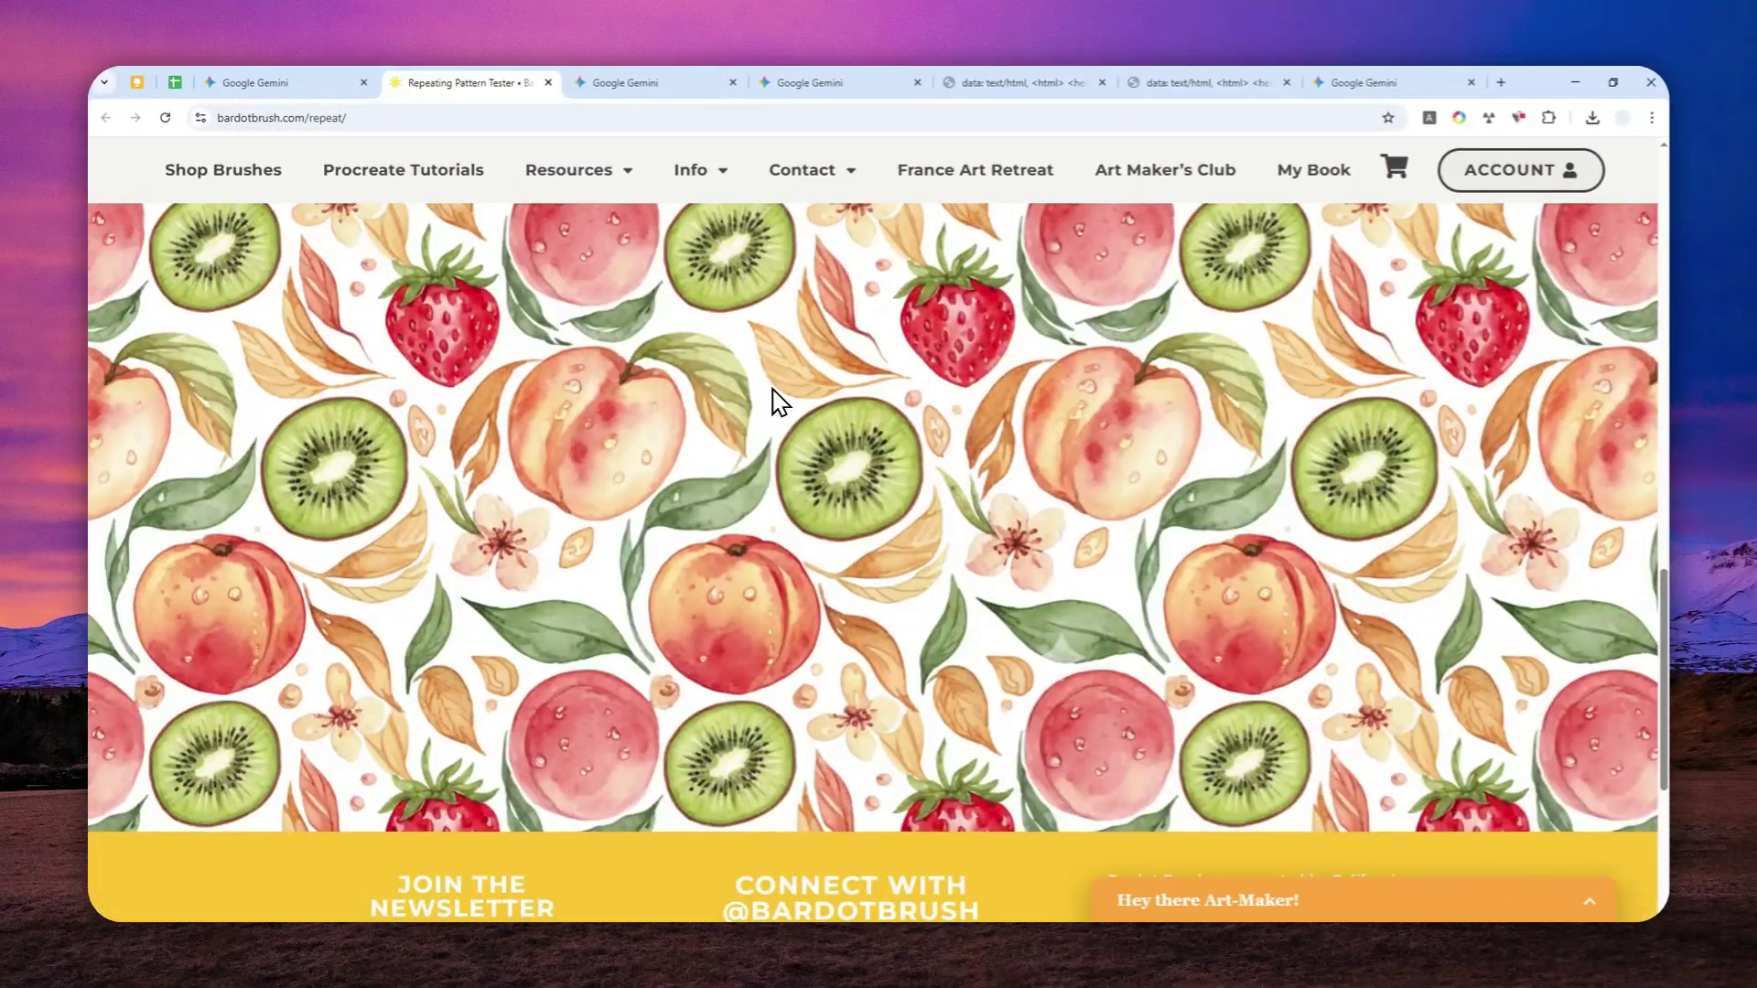
scroll(779, 406, "up", 3)
scroll(784, 431, "up", 3)
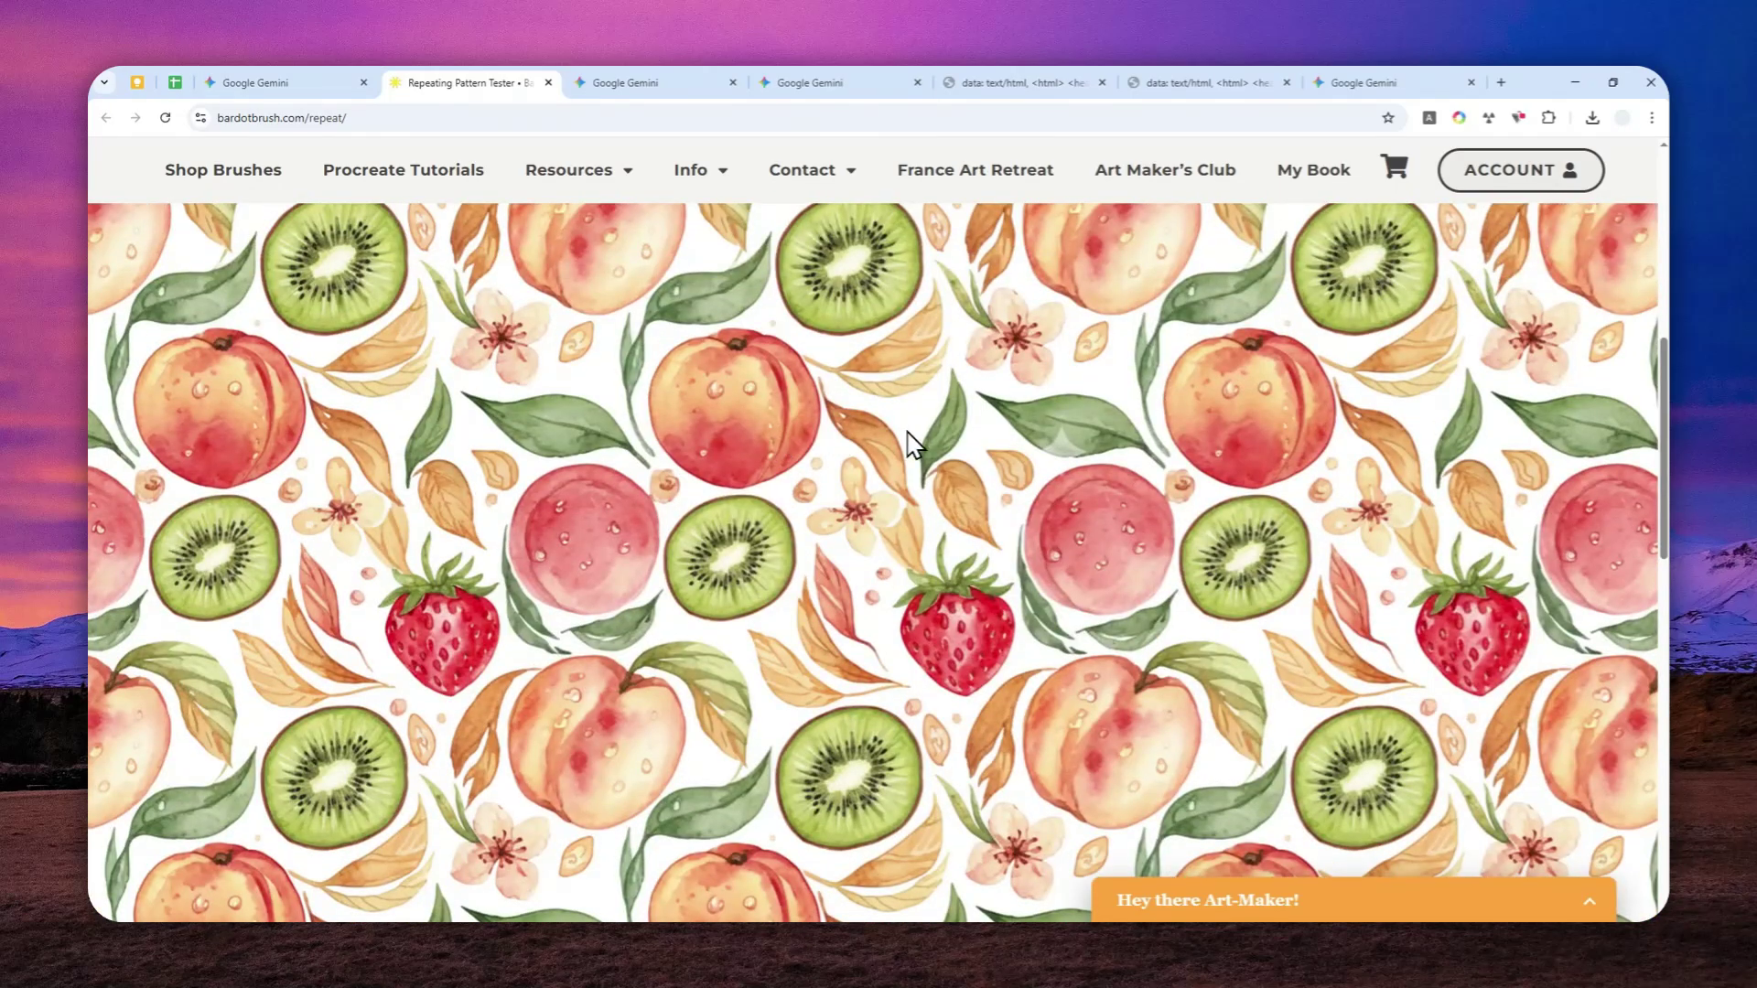
scroll(909, 444, "up", 3)
scroll(948, 446, "up", 2)
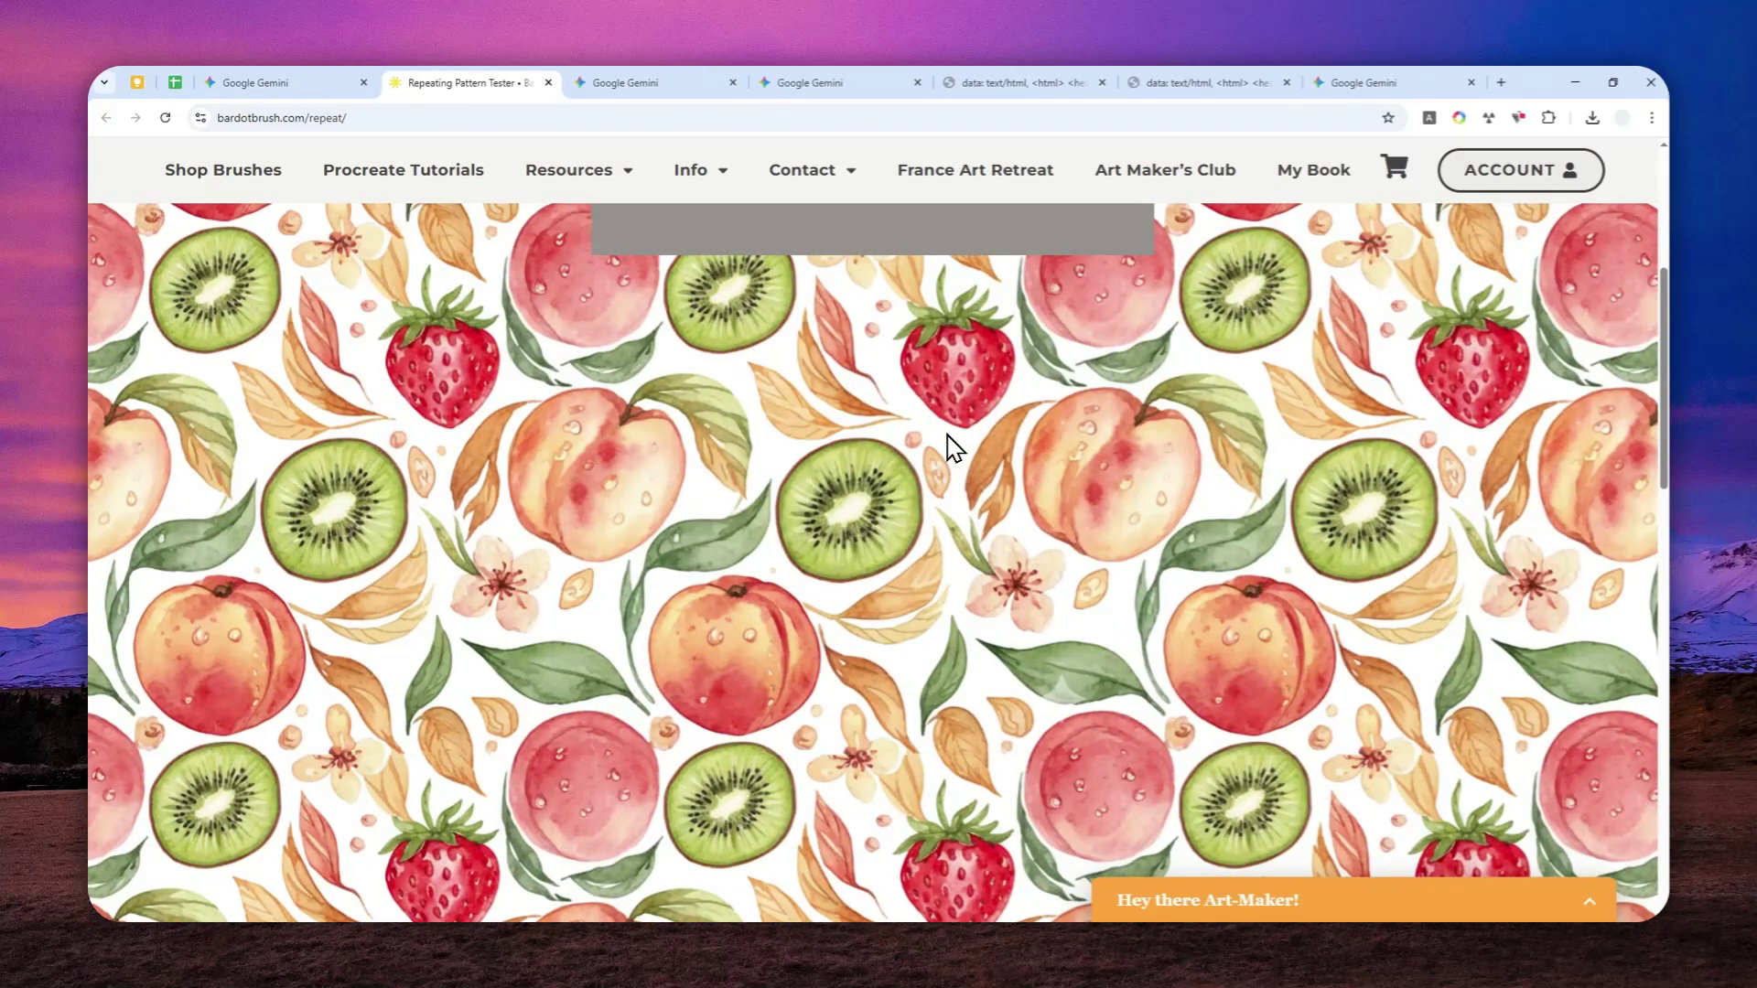
scroll(948, 447, "down", 1)
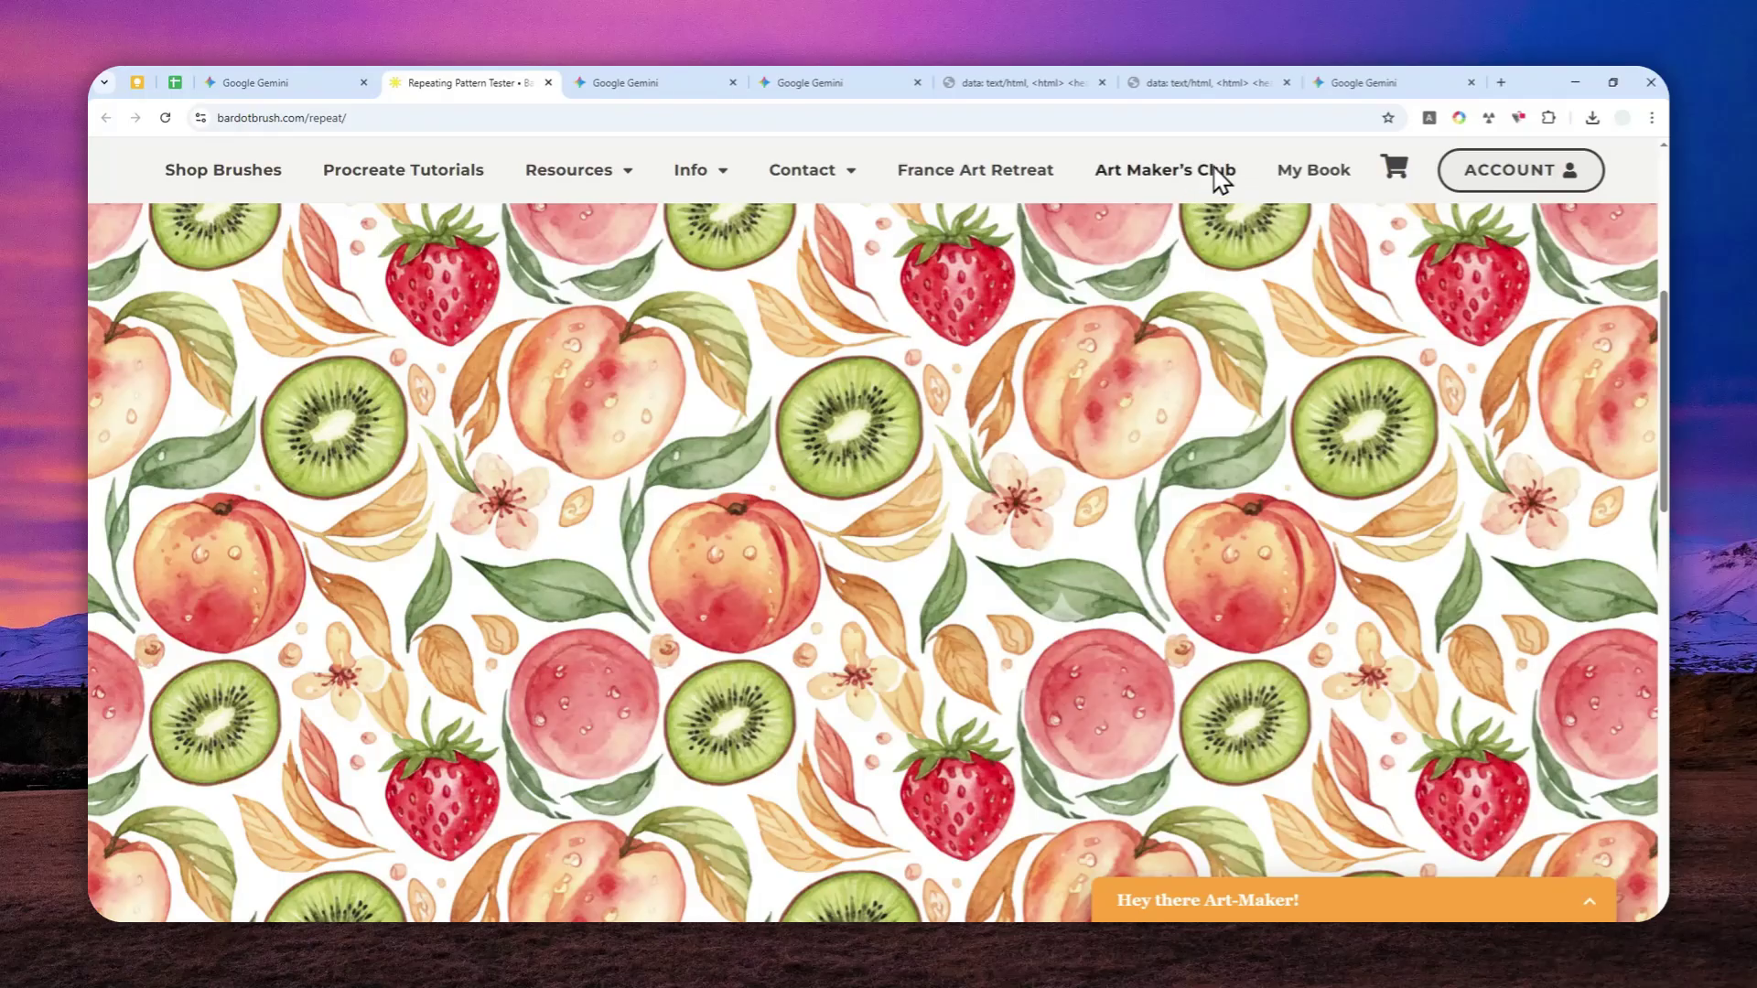
Return to the Gemini chat after checking the tiled fruit pattern for seams.
left_click(1372, 82)
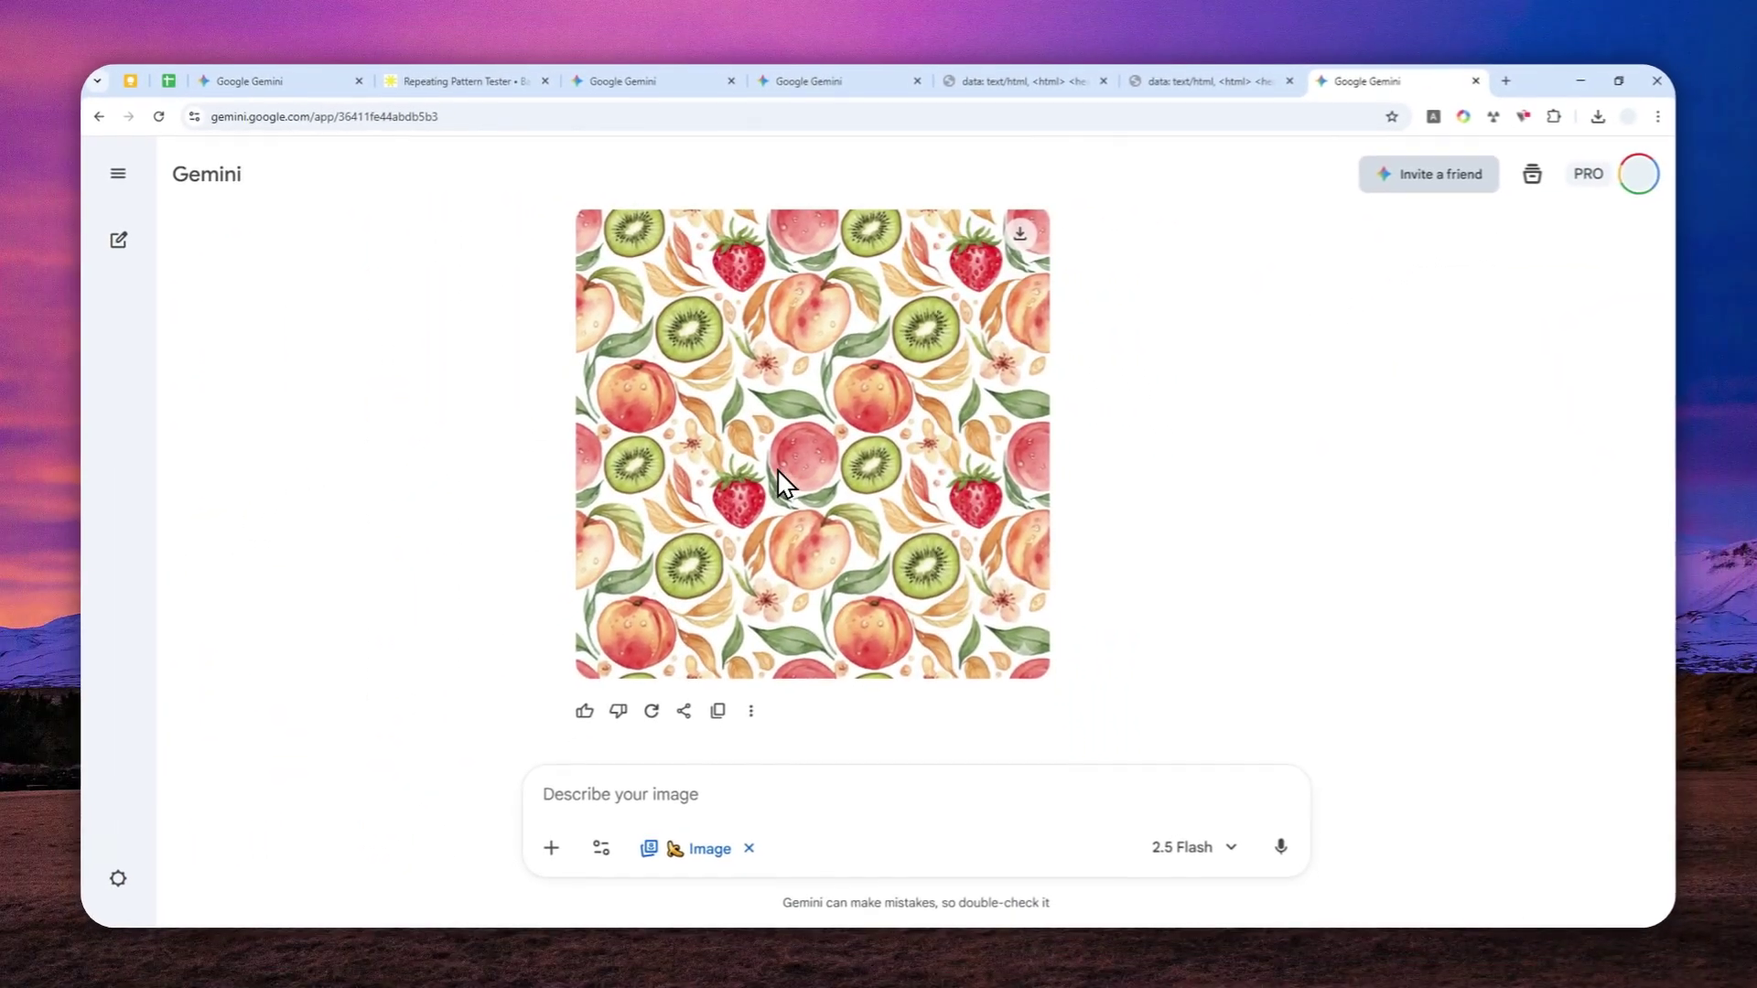
scroll(863, 459, "up", 2)
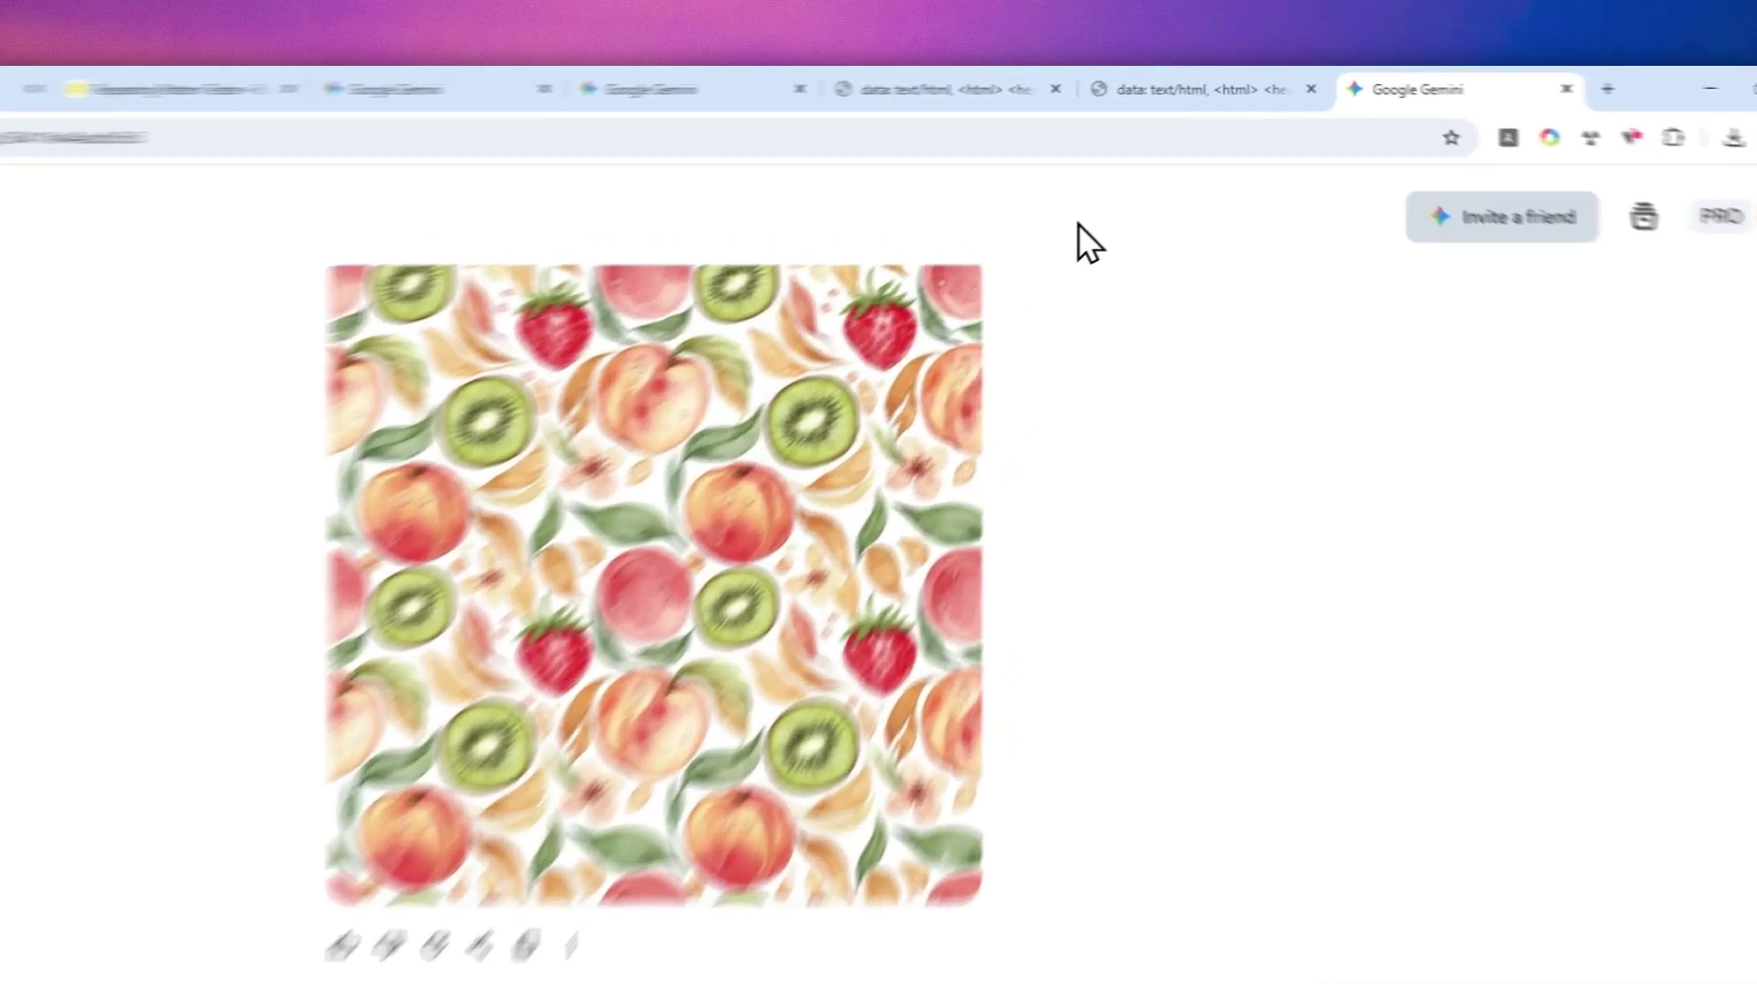
Submit the copied mockup prompt for a designer bag, pillow, phone case, dress and coffee mug.
left_click(1197, 83)
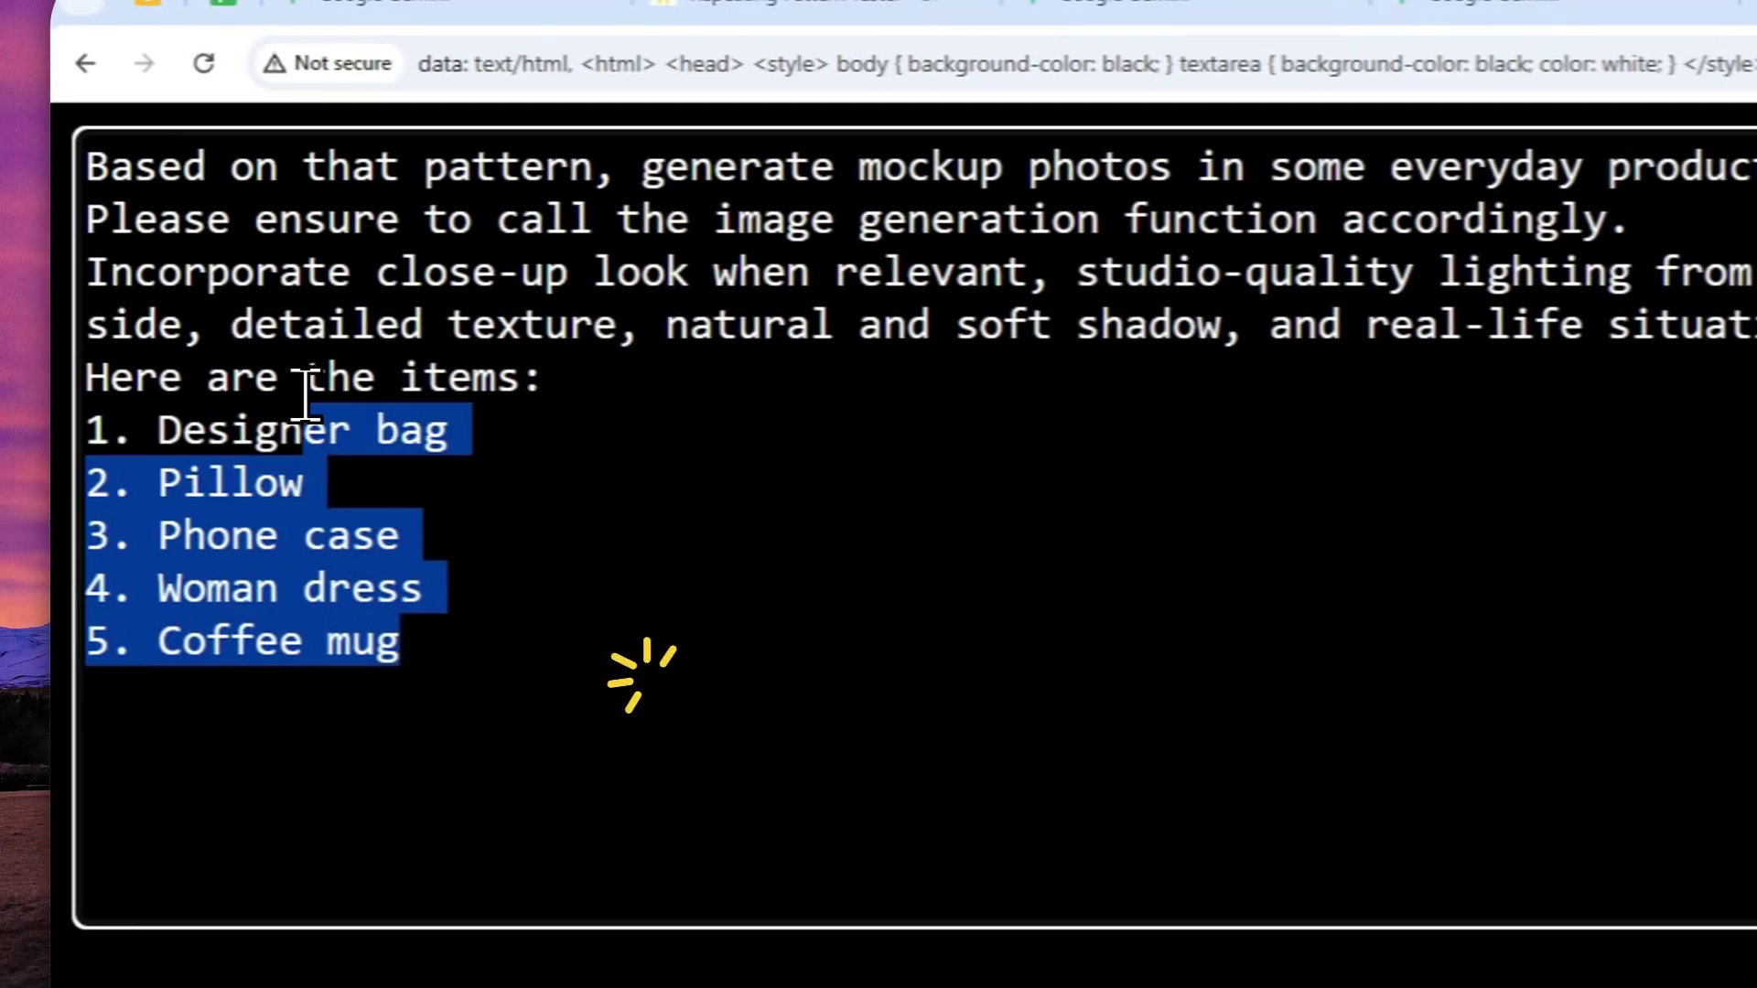
left_click_drag(548, 709, 55, 228)
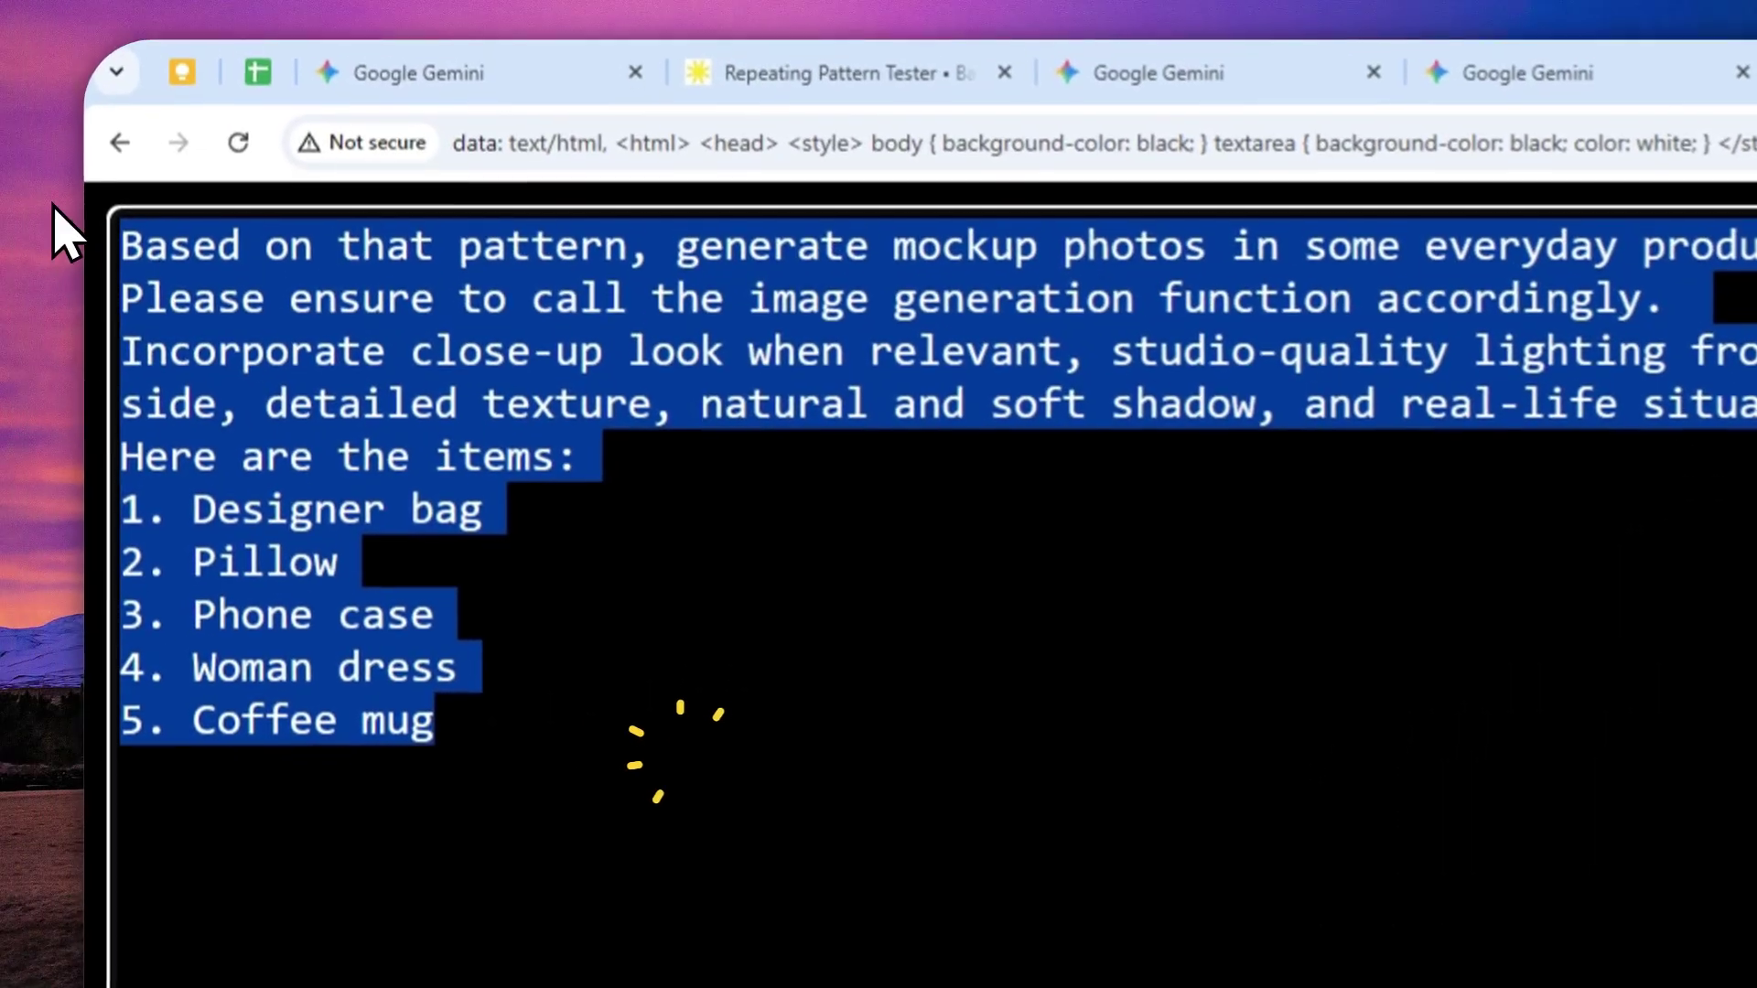
right_click(728, 344)
left_click(797, 523)
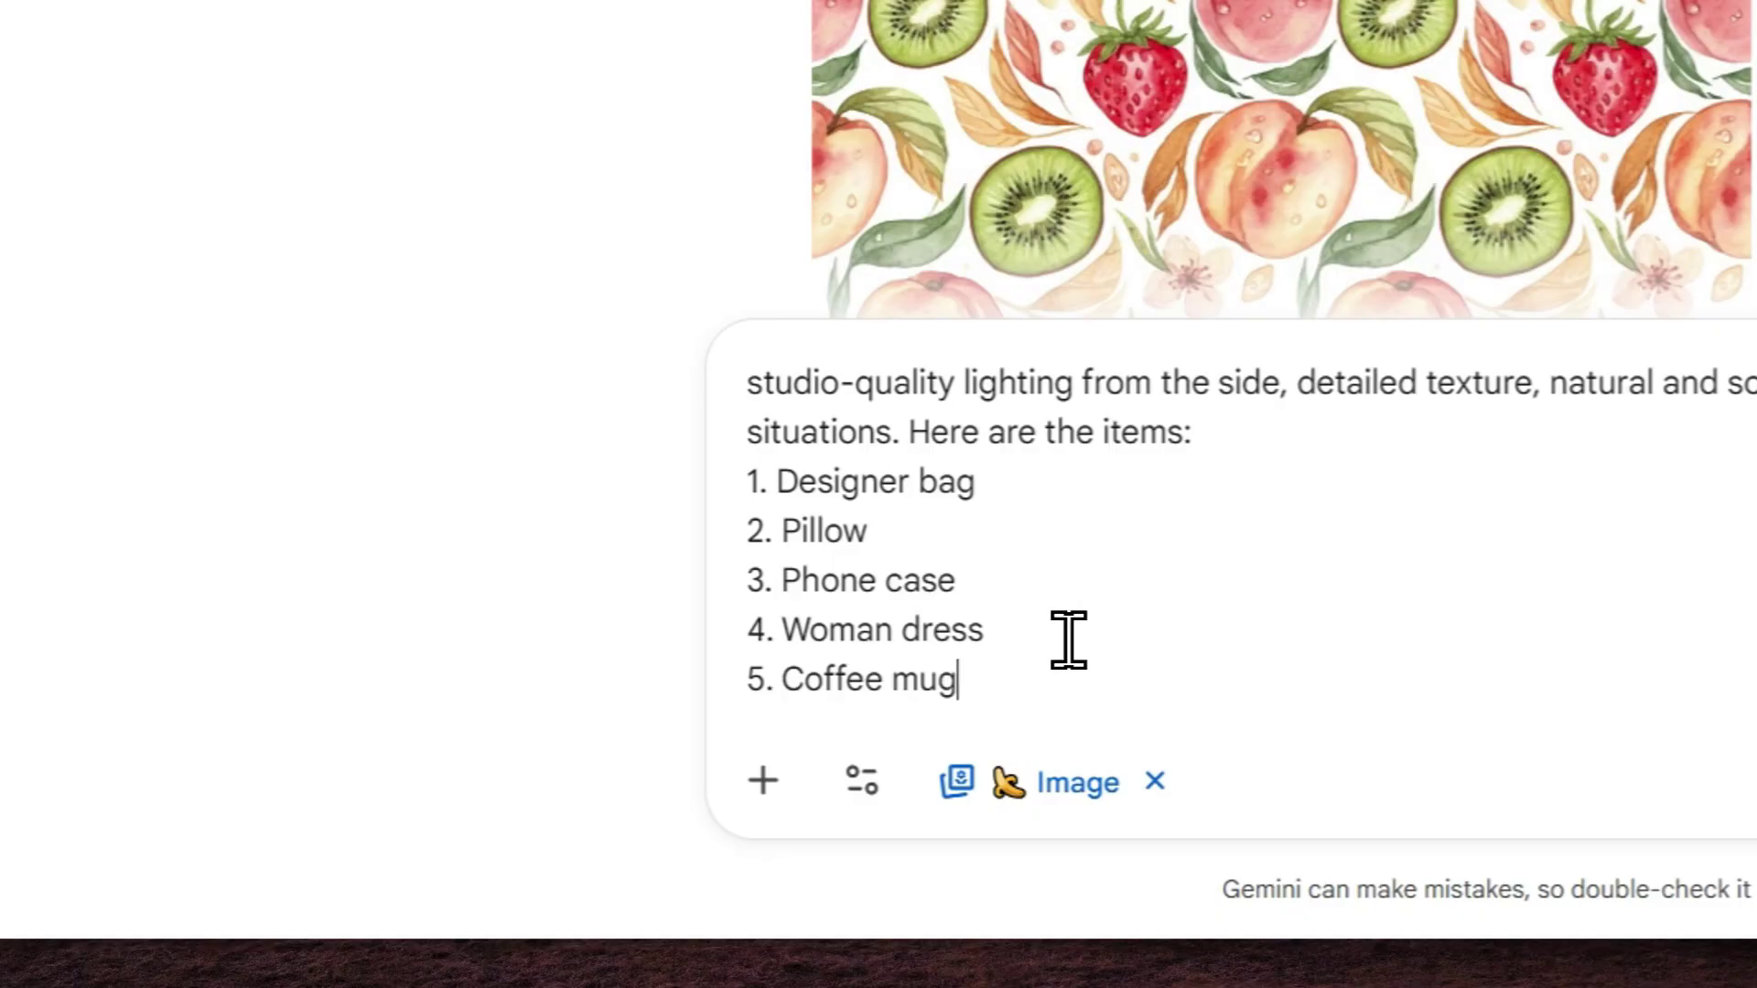
left_click_drag(993, 687, 741, 502)
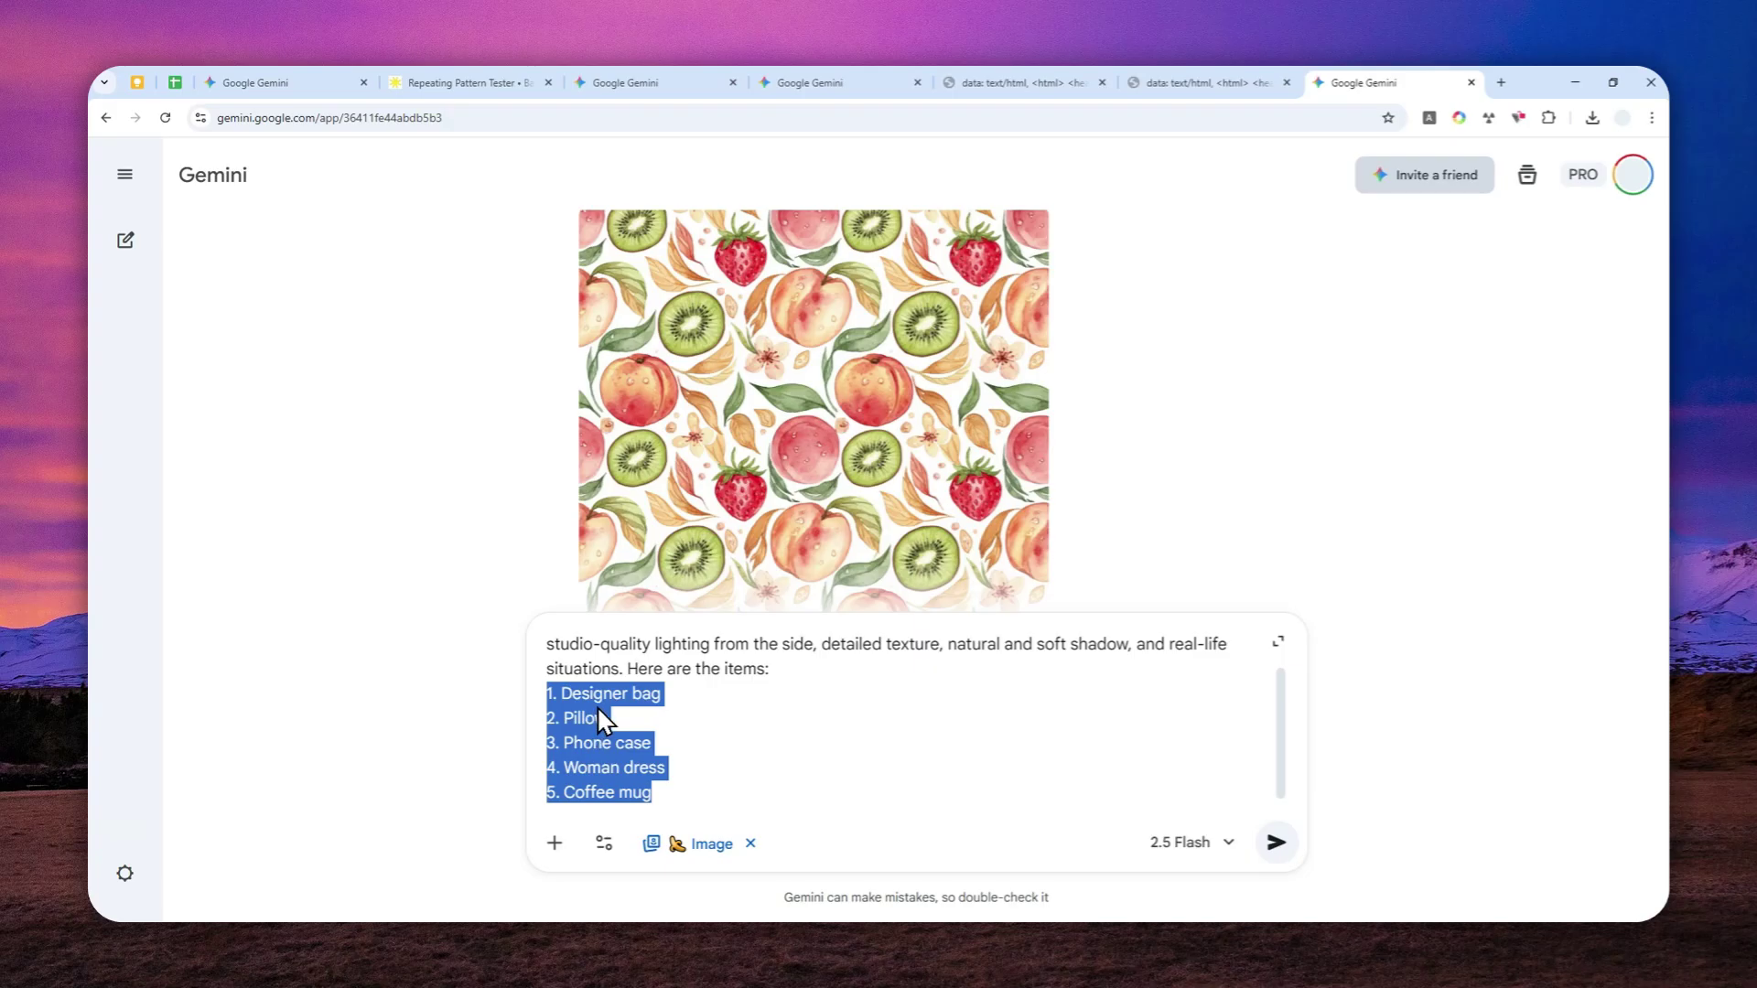
left_click(1290, 813)
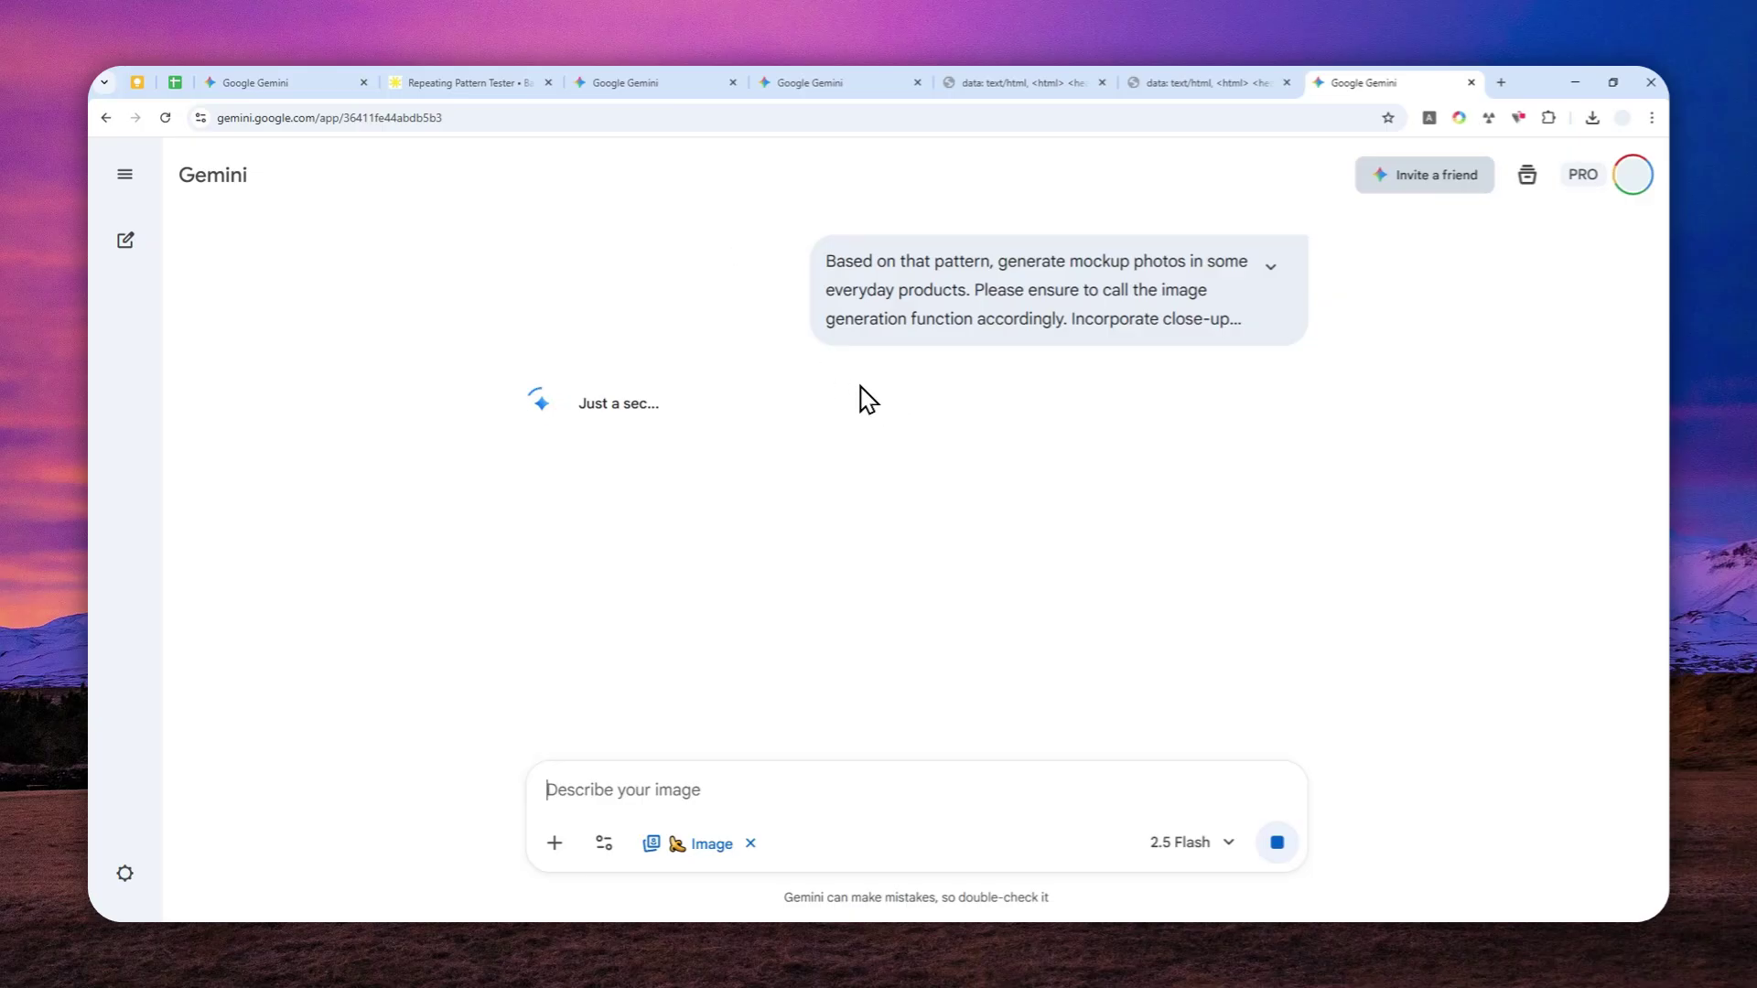
scroll(869, 399, "up", 1)
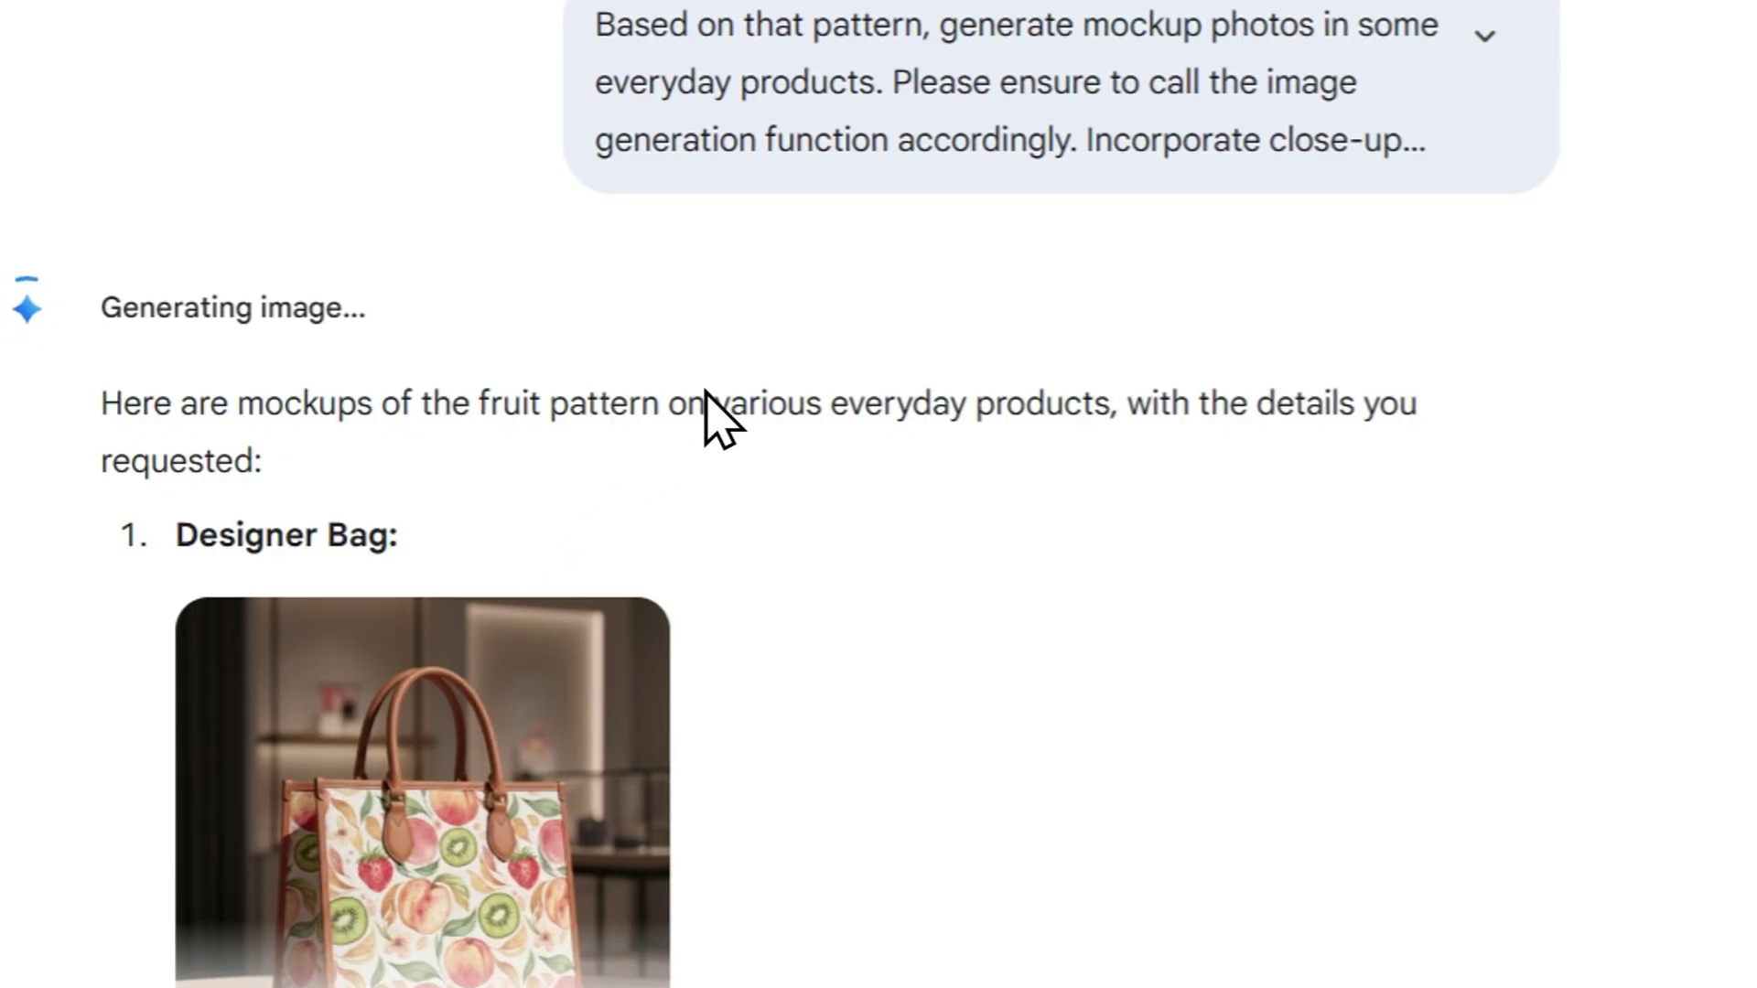
scroll(729, 399, "down", 3)
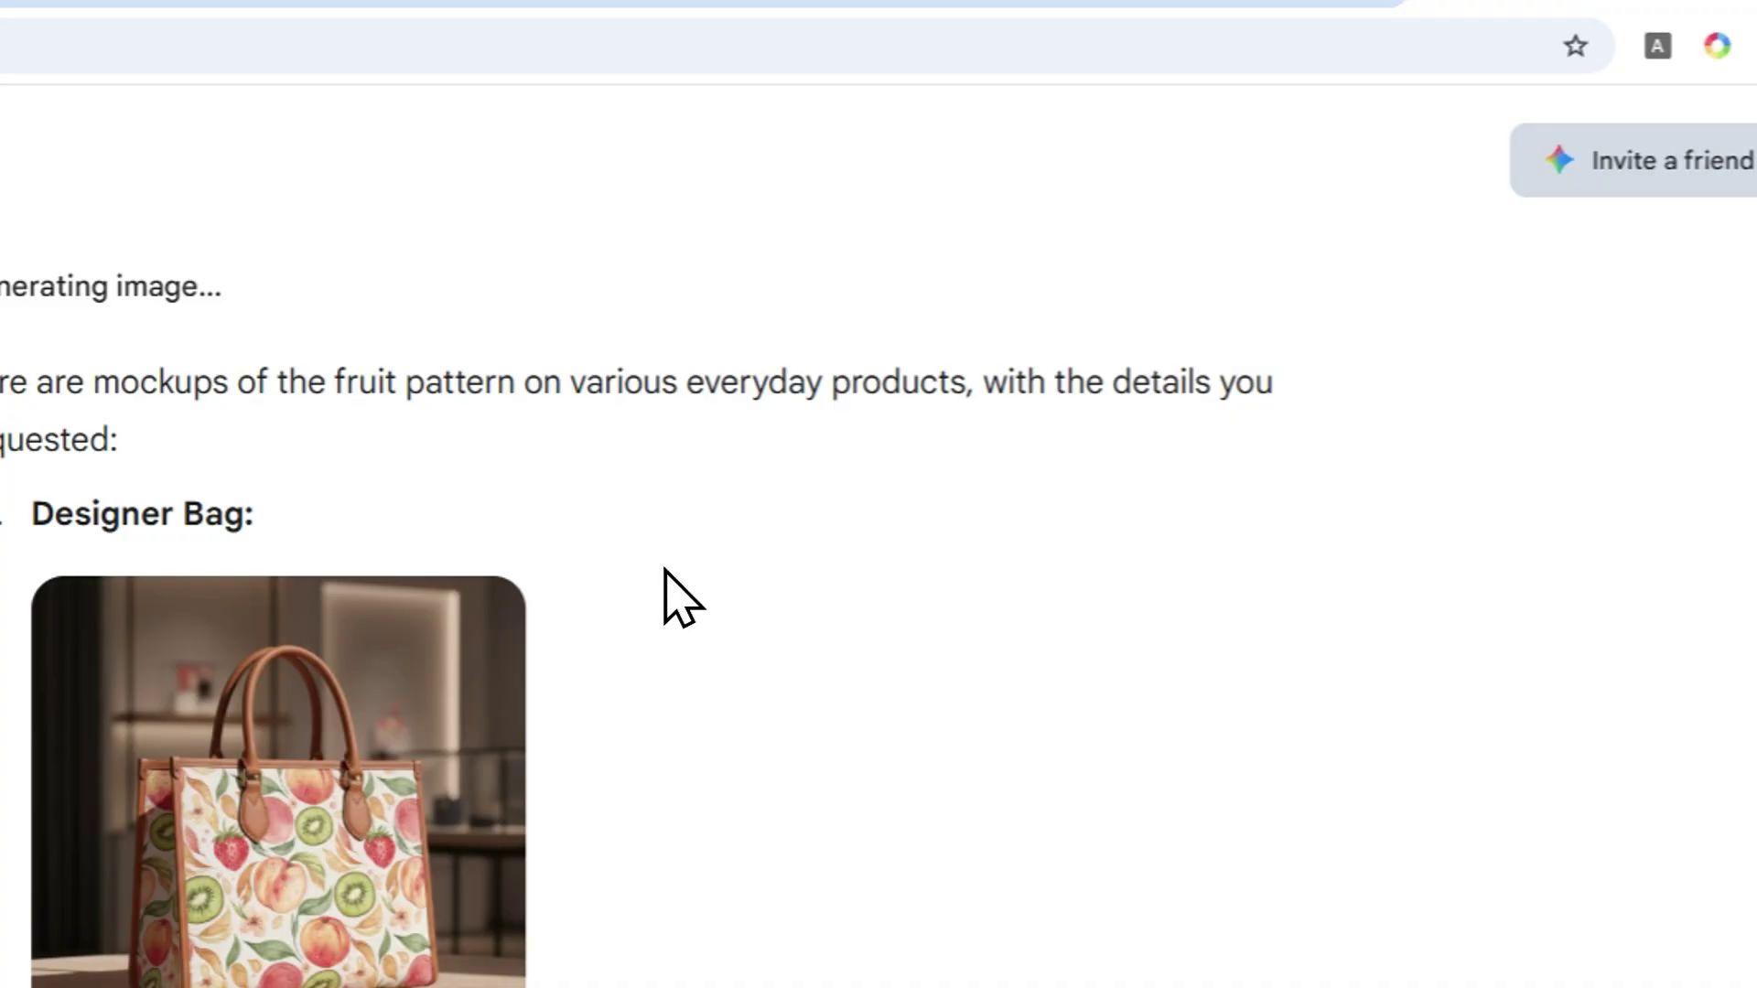
scroll(549, 694, "down", 2)
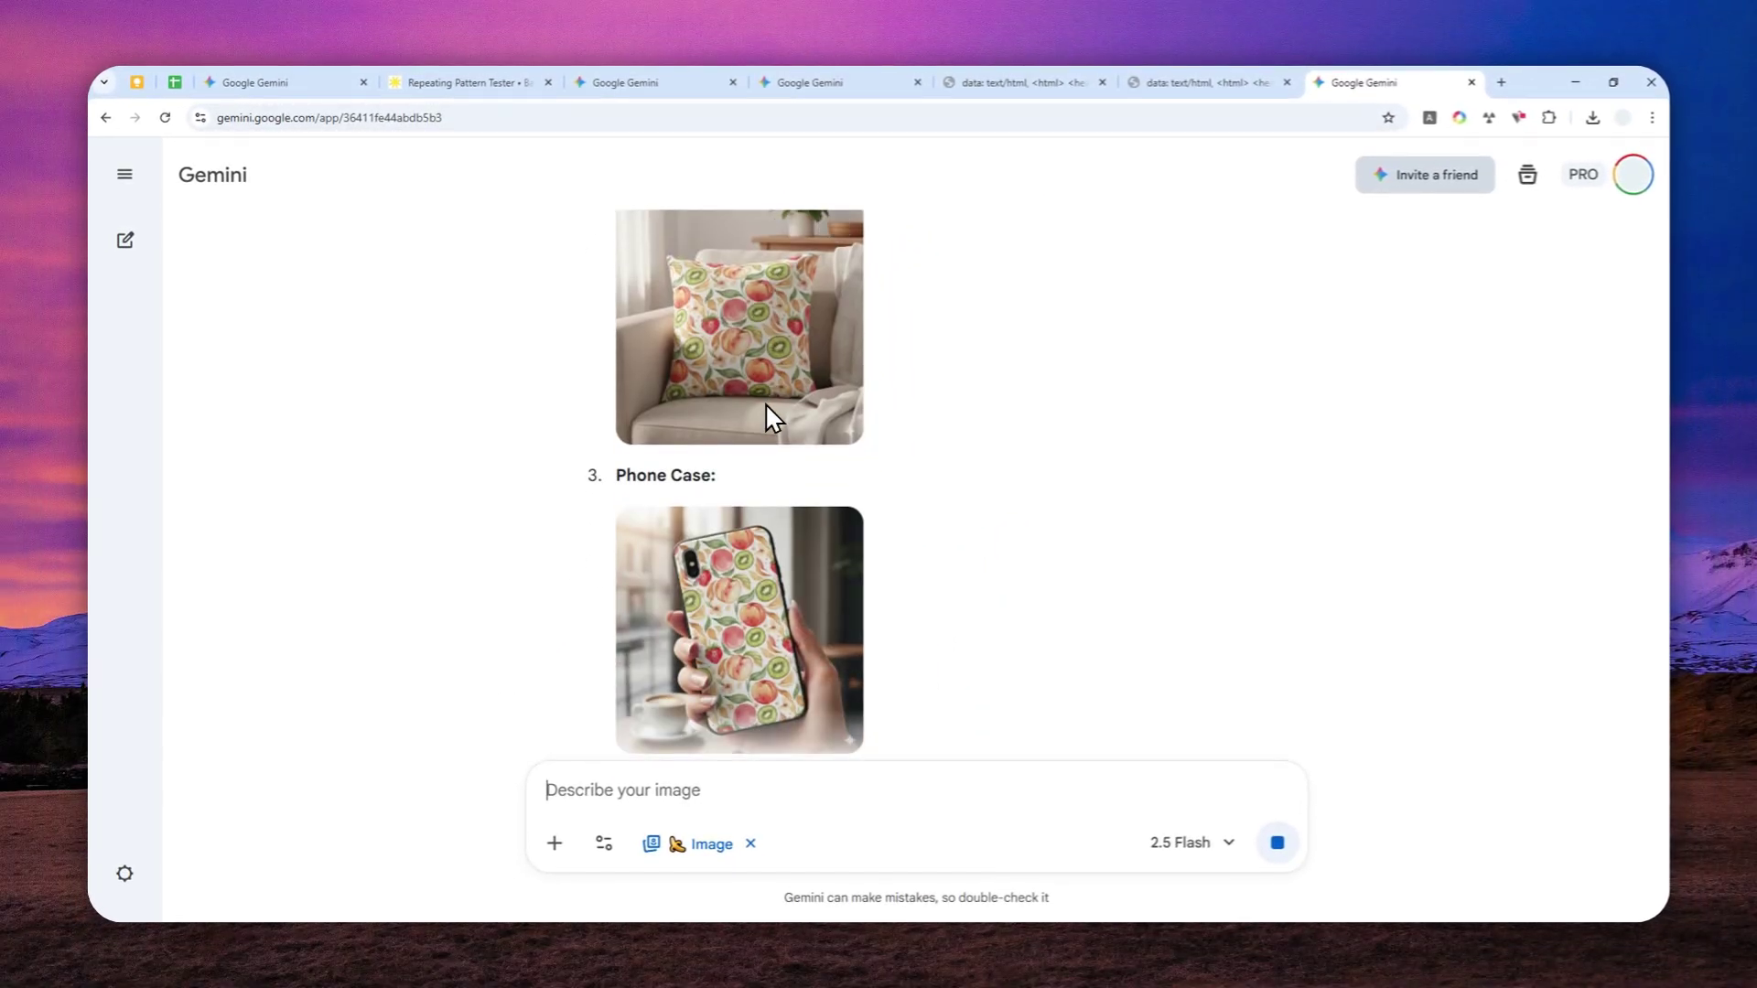
scroll(764, 434, "down", 1)
scroll(764, 434, "down", 2)
scroll(788, 448, "down", 2)
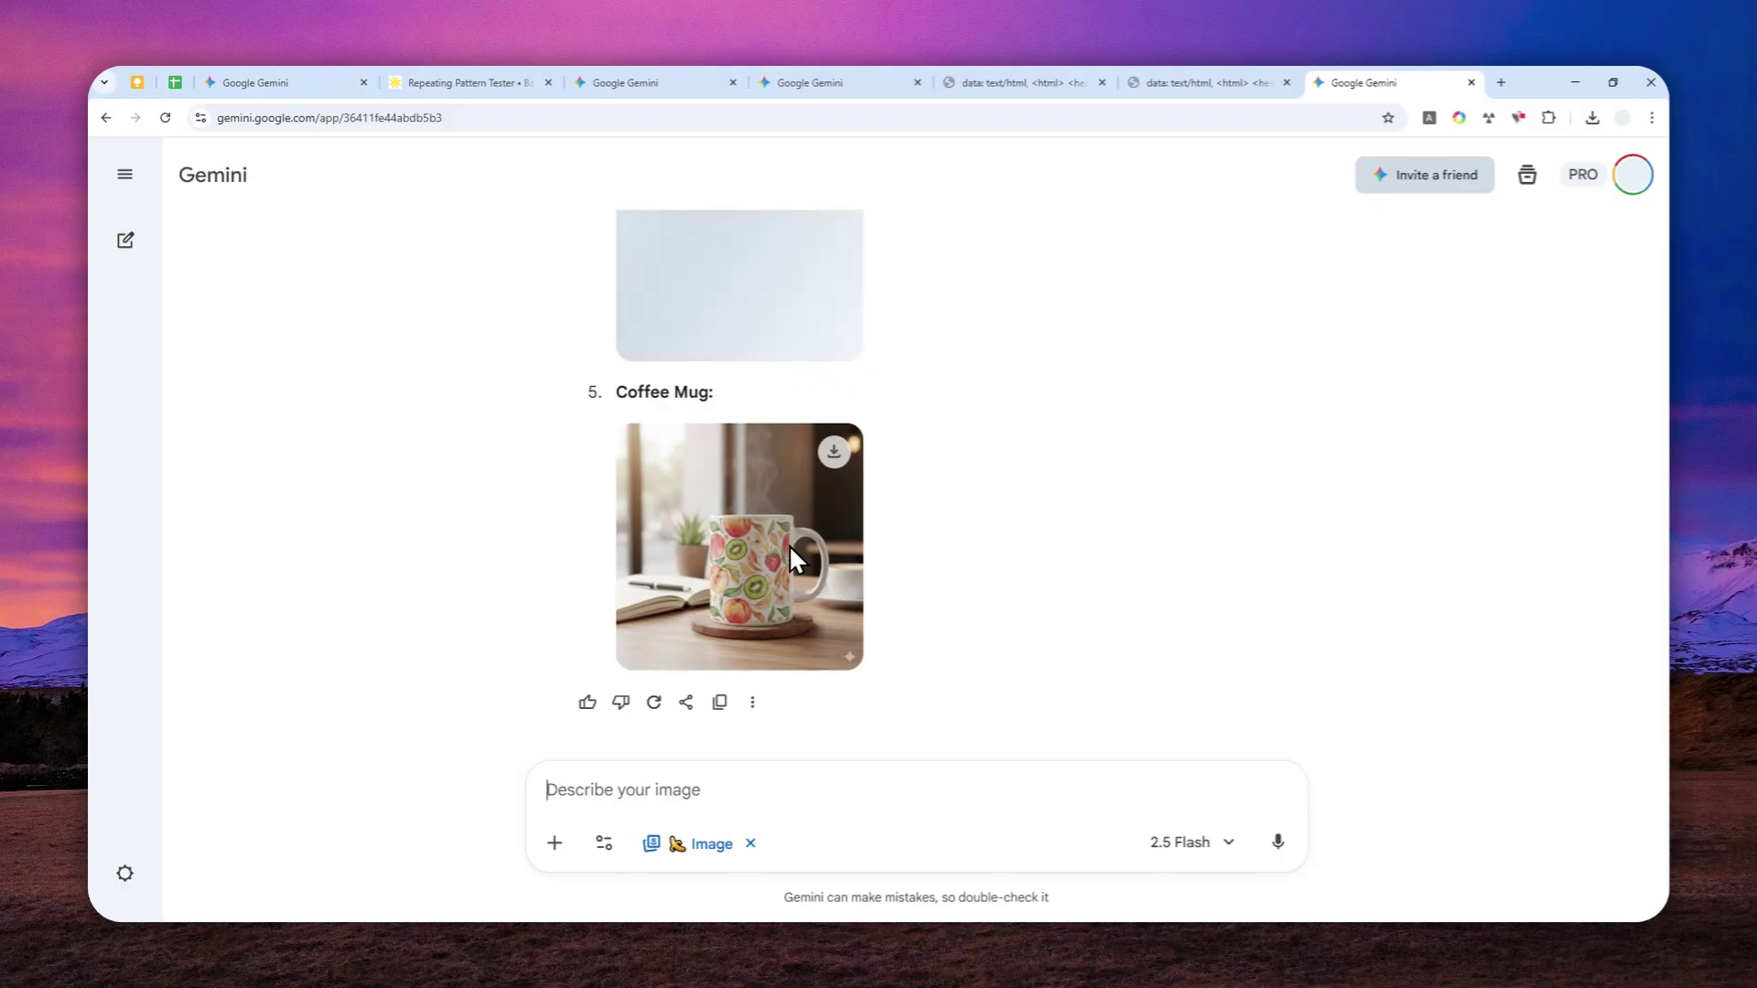
scroll(789, 550, "up", 2)
scroll(793, 543, "up", 2)
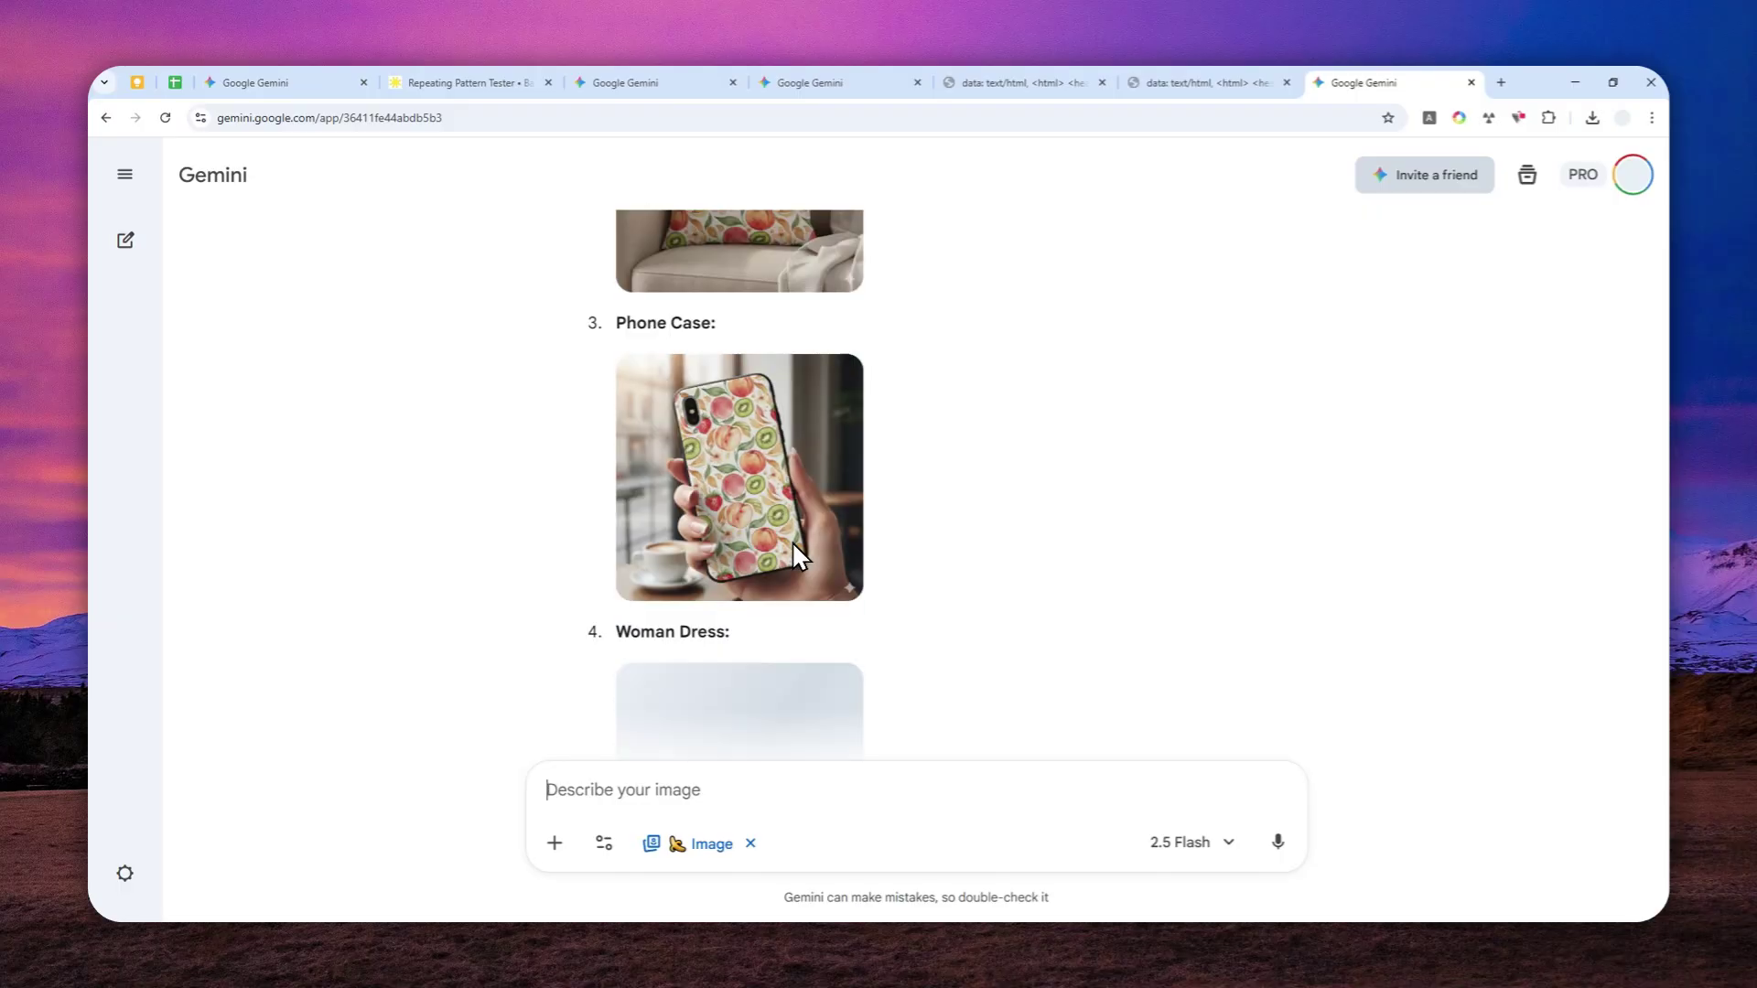
scroll(796, 541, "up", 1)
scroll(804, 543, "up", 3)
scroll(797, 537, "up", 3)
scroll(804, 545, "up", 1)
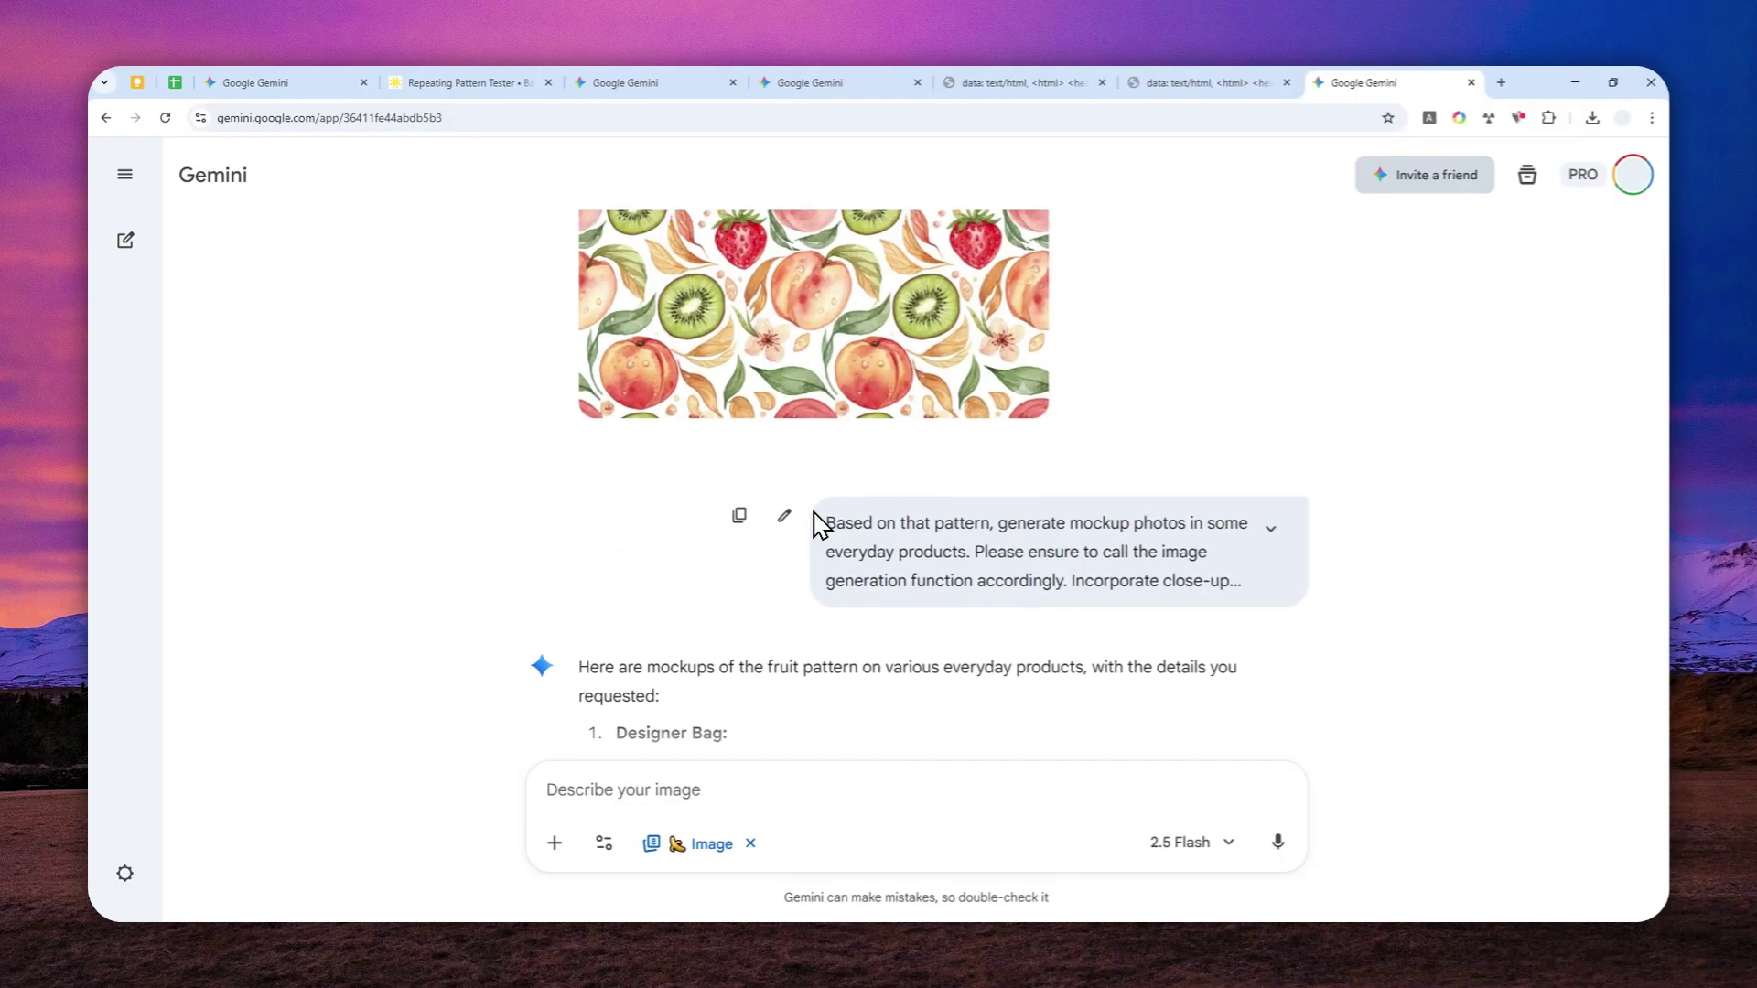
scroll(815, 528, "up", 3)
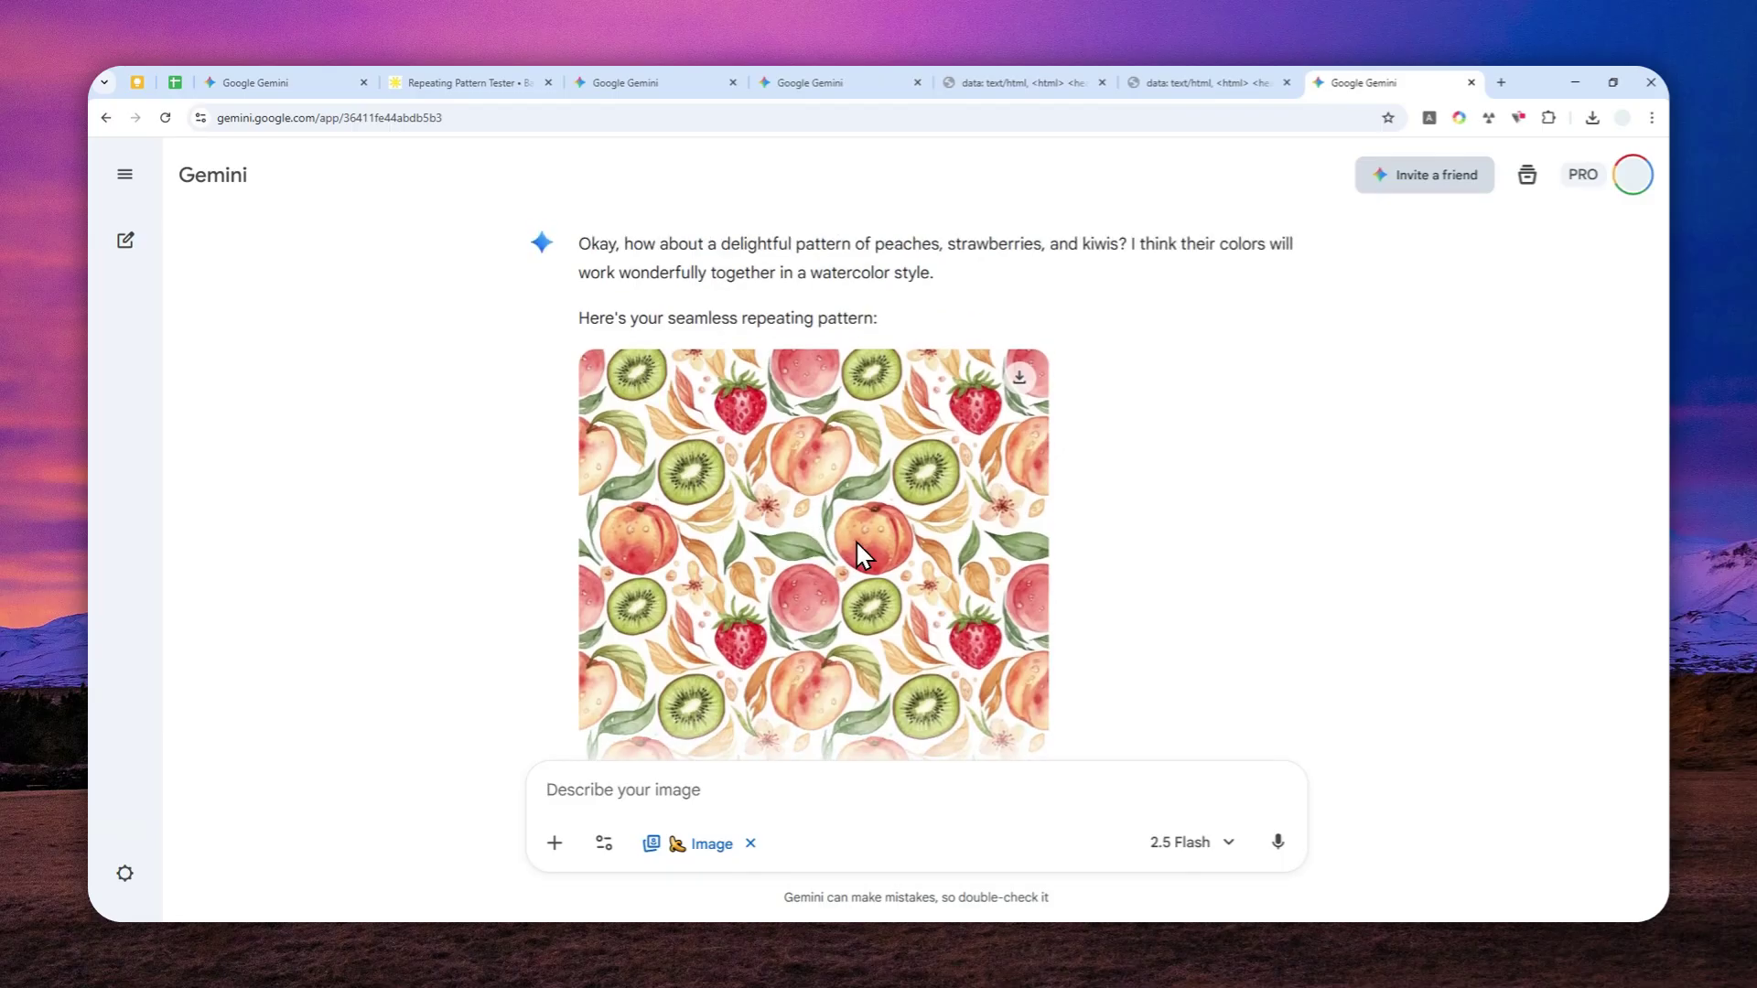
scroll(865, 494, "down", 5)
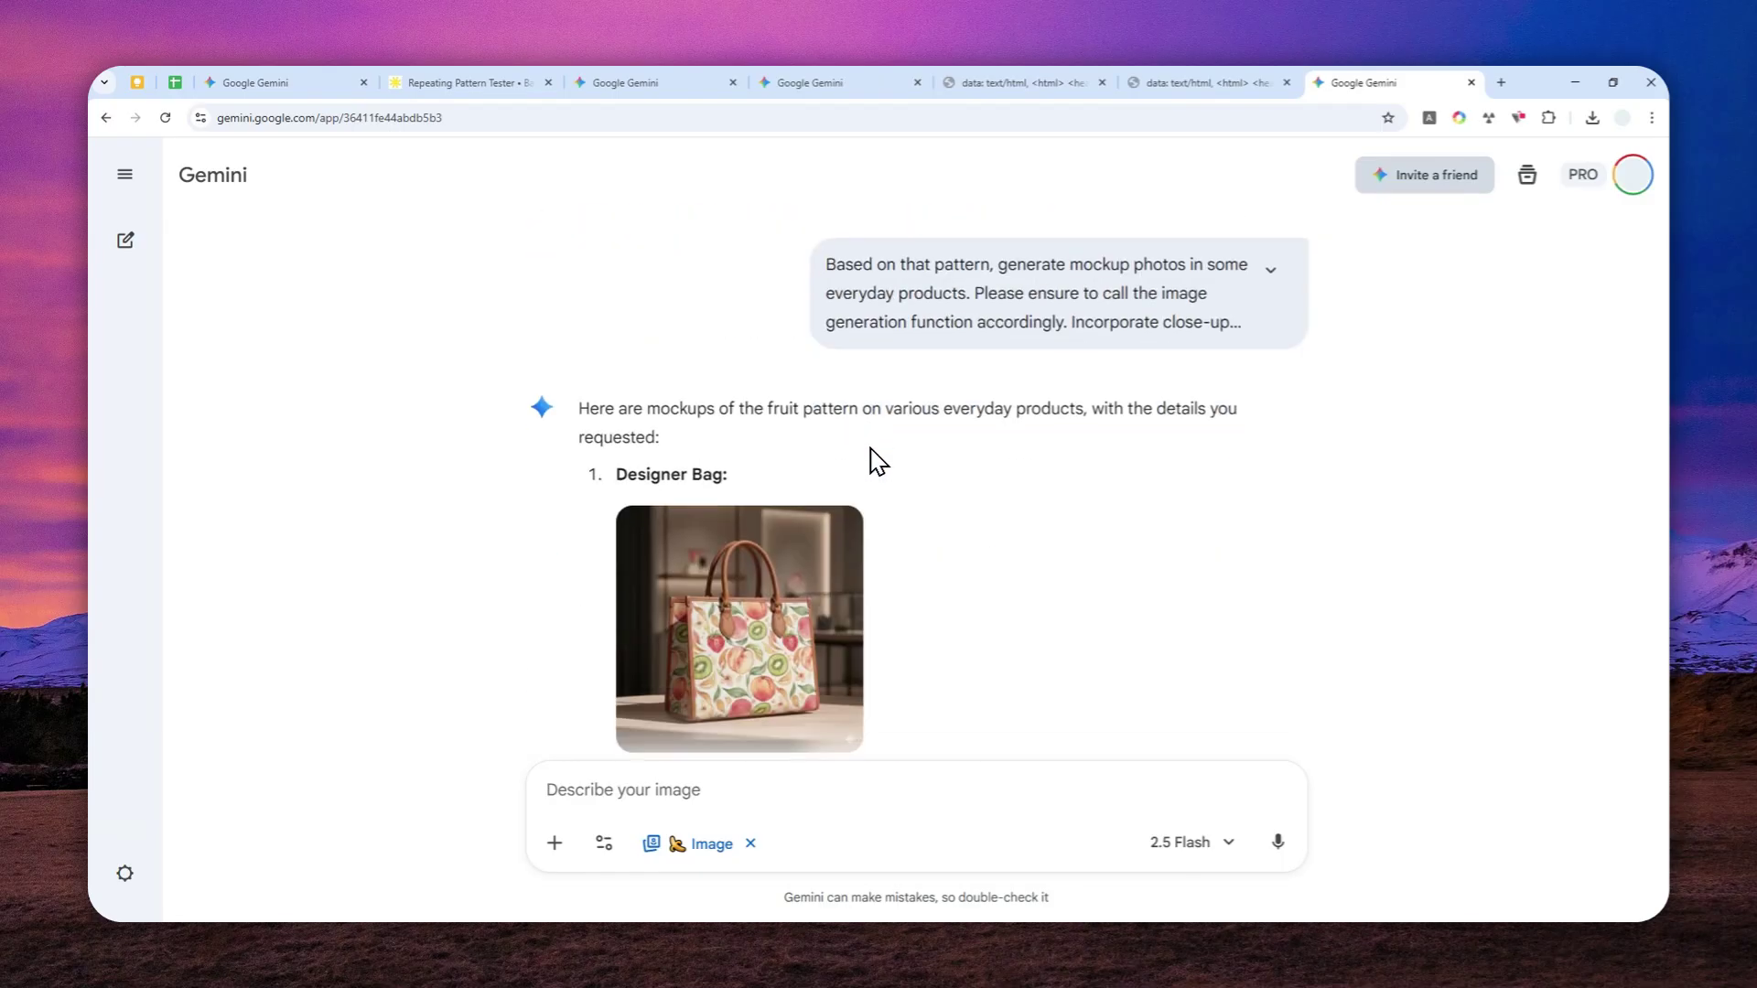
scroll(872, 463, "down", 2)
scroll(868, 456, "down", 1)
scroll(865, 456, "down", 2)
scroll(864, 454, "down", 2)
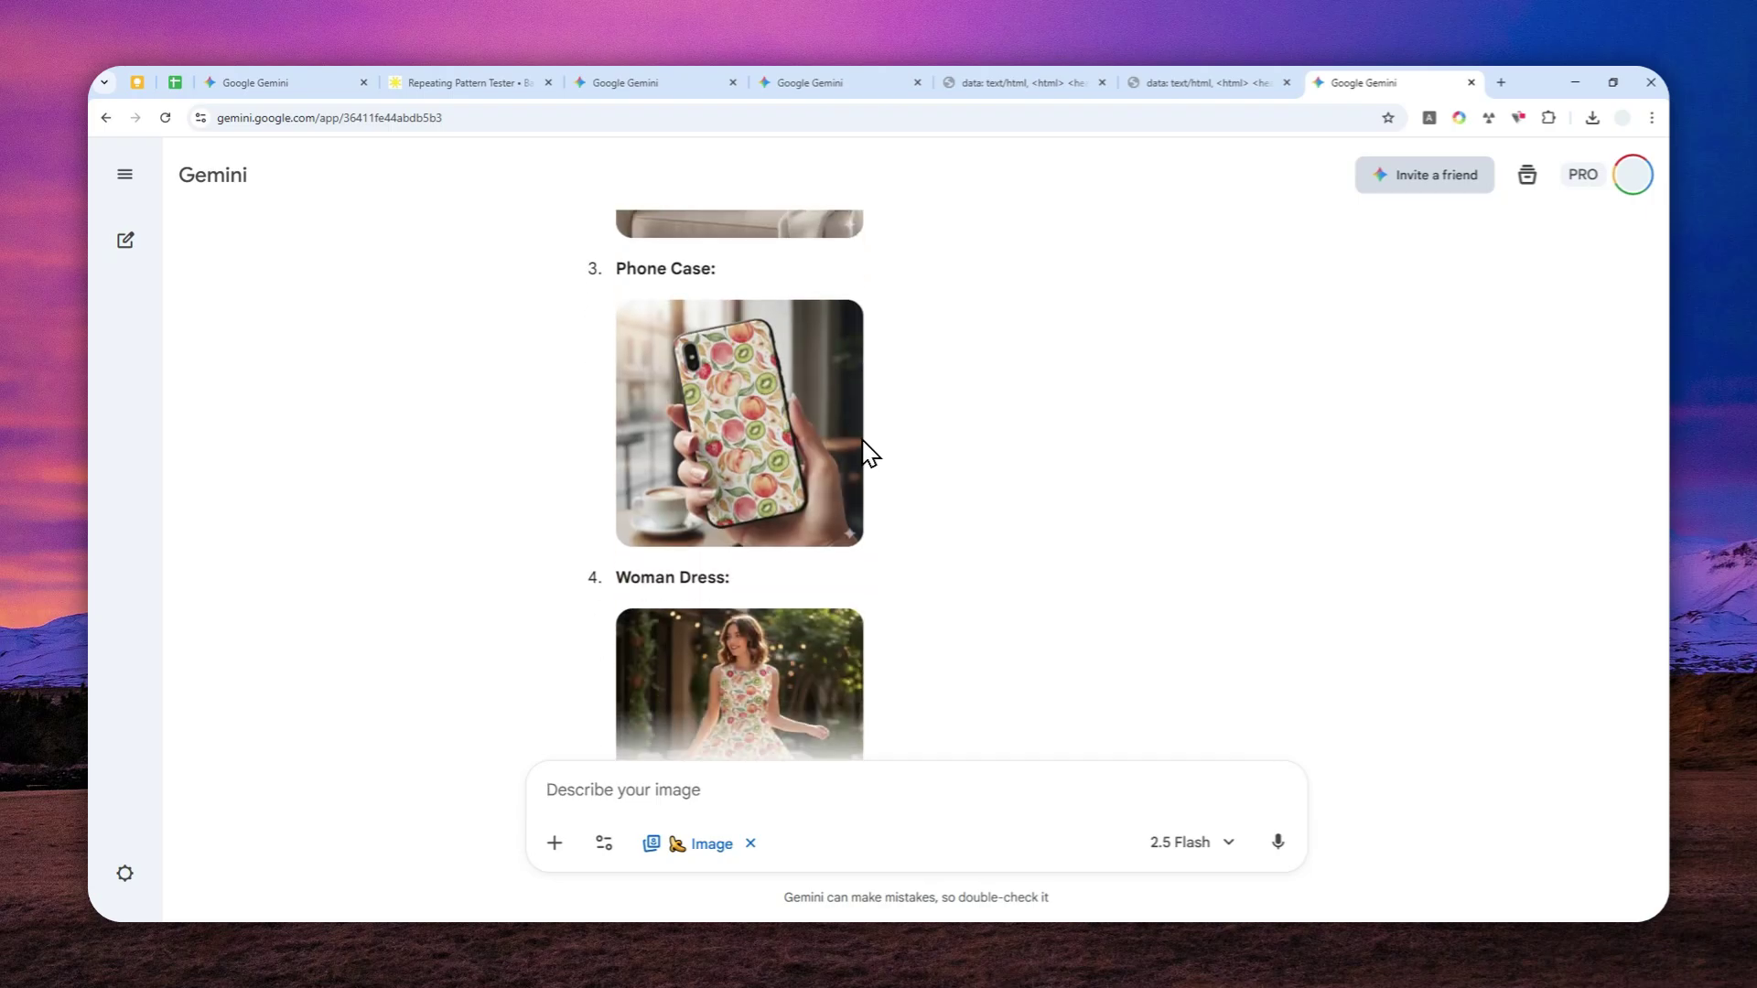
scroll(865, 444, "down", 2)
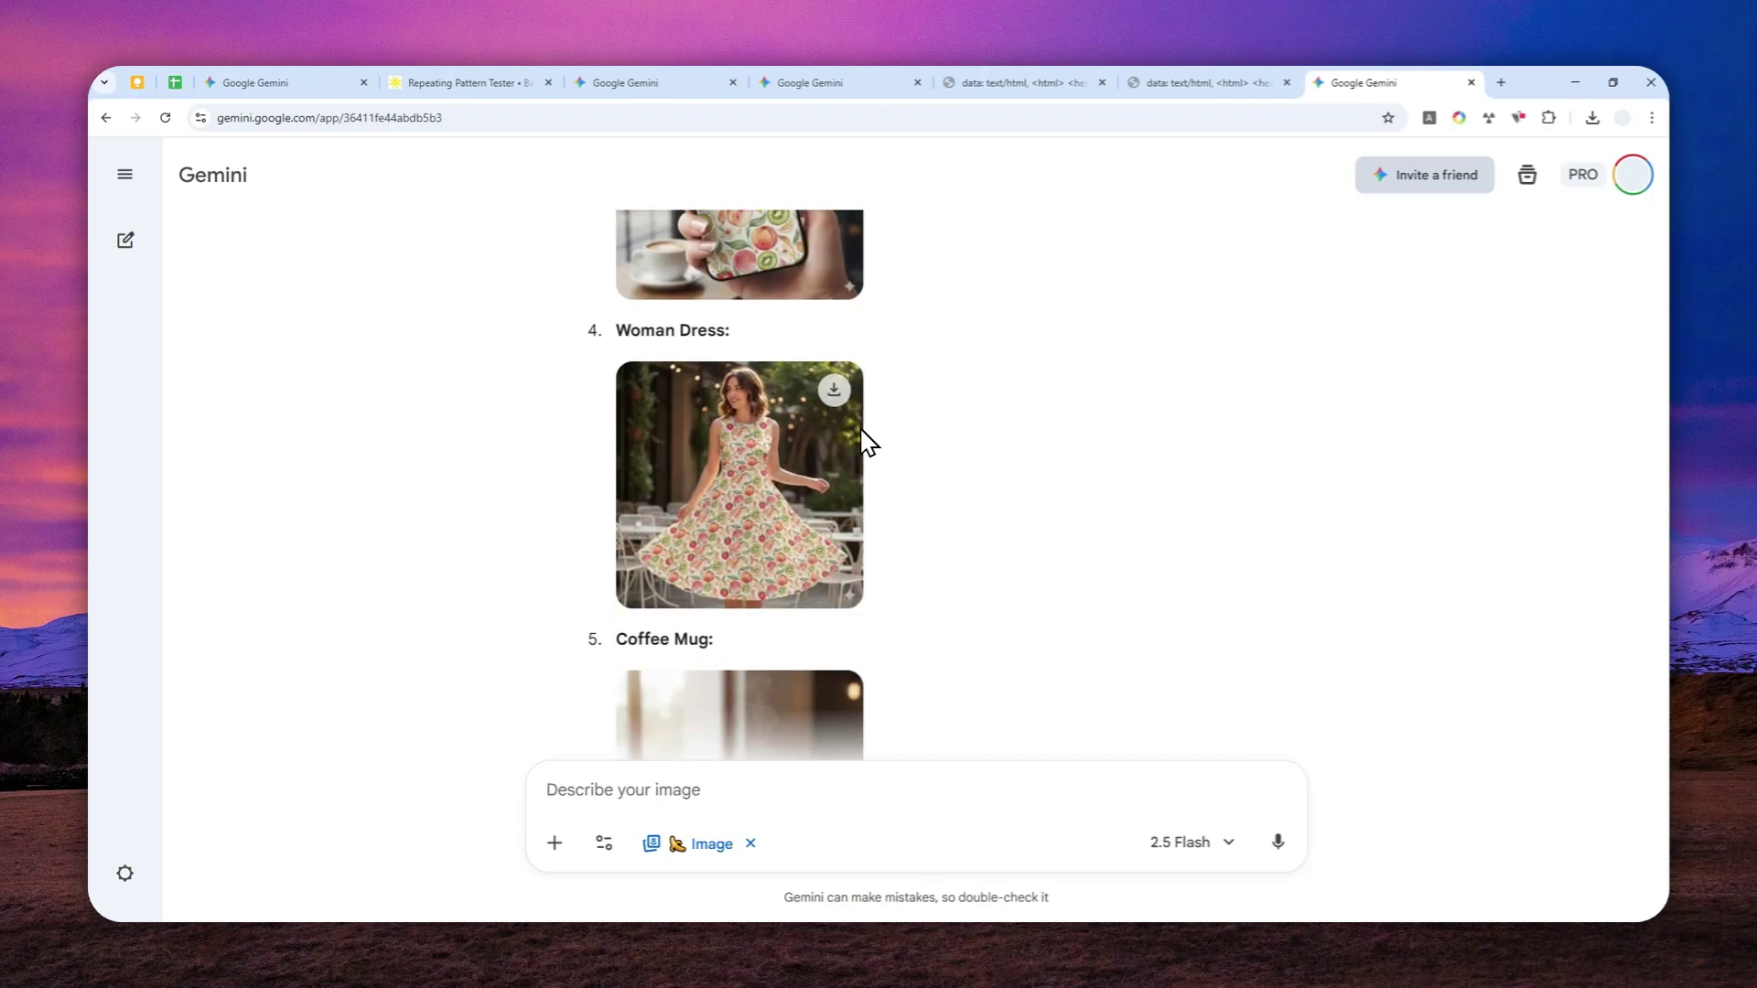